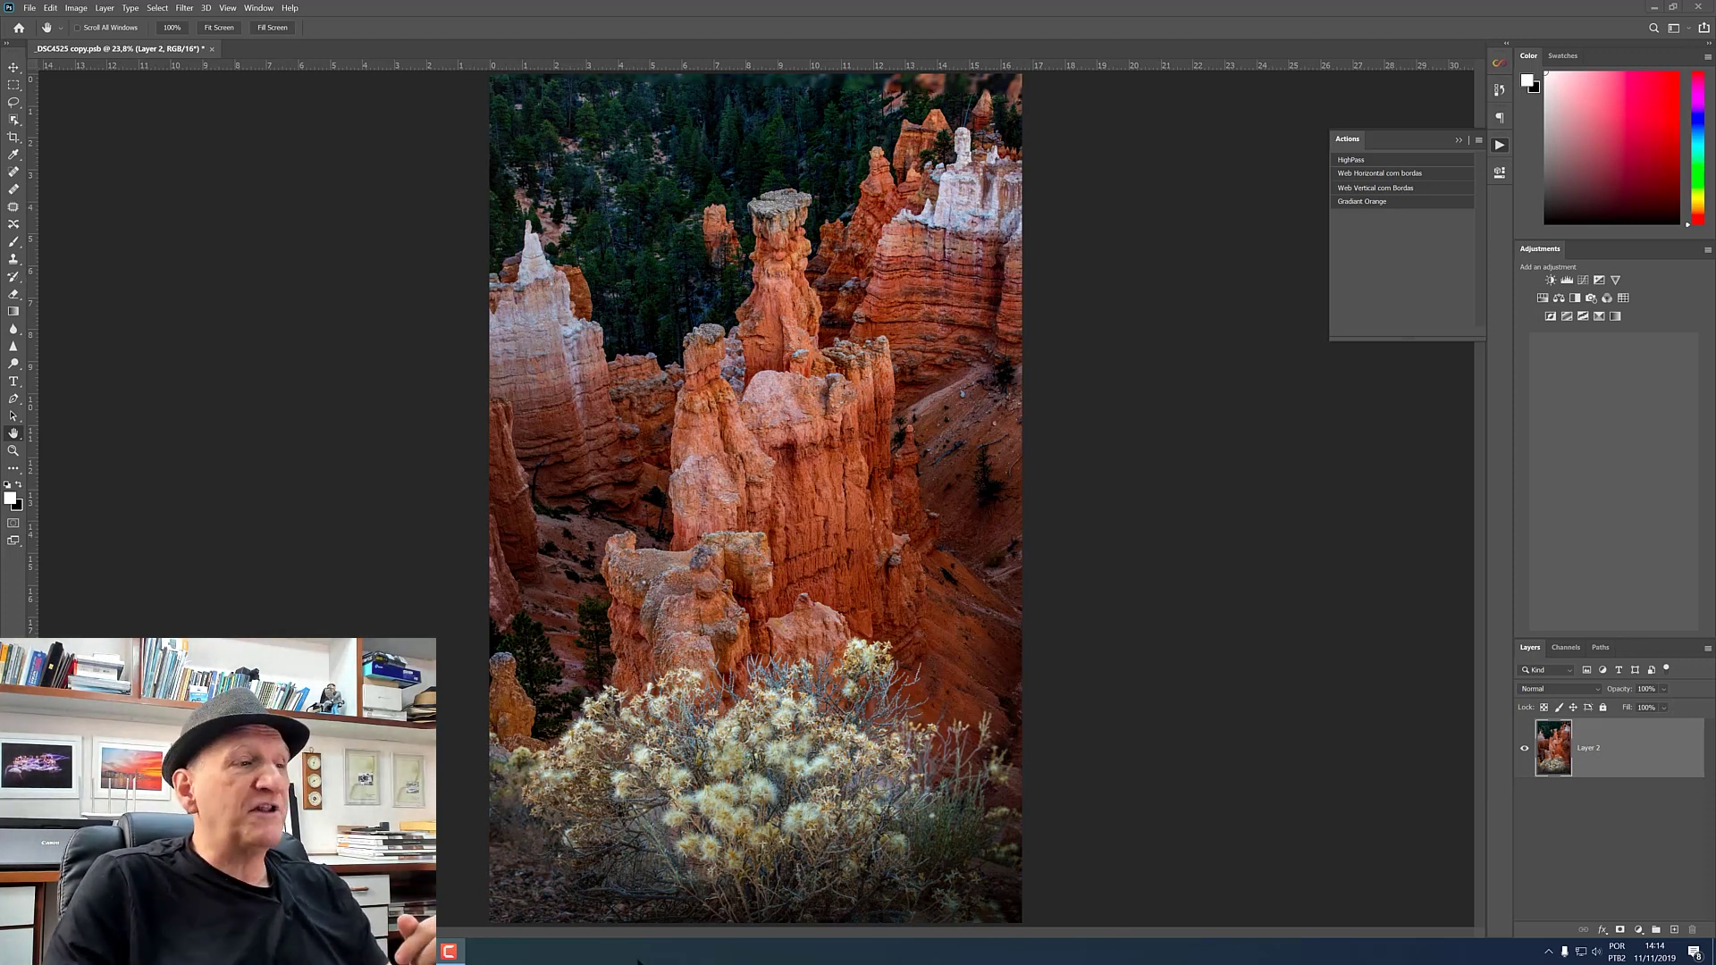
Switch from Photoshop to Adobe Bridge with alt+Tab to see the 100ND850 folder.
key("alt+Tab")
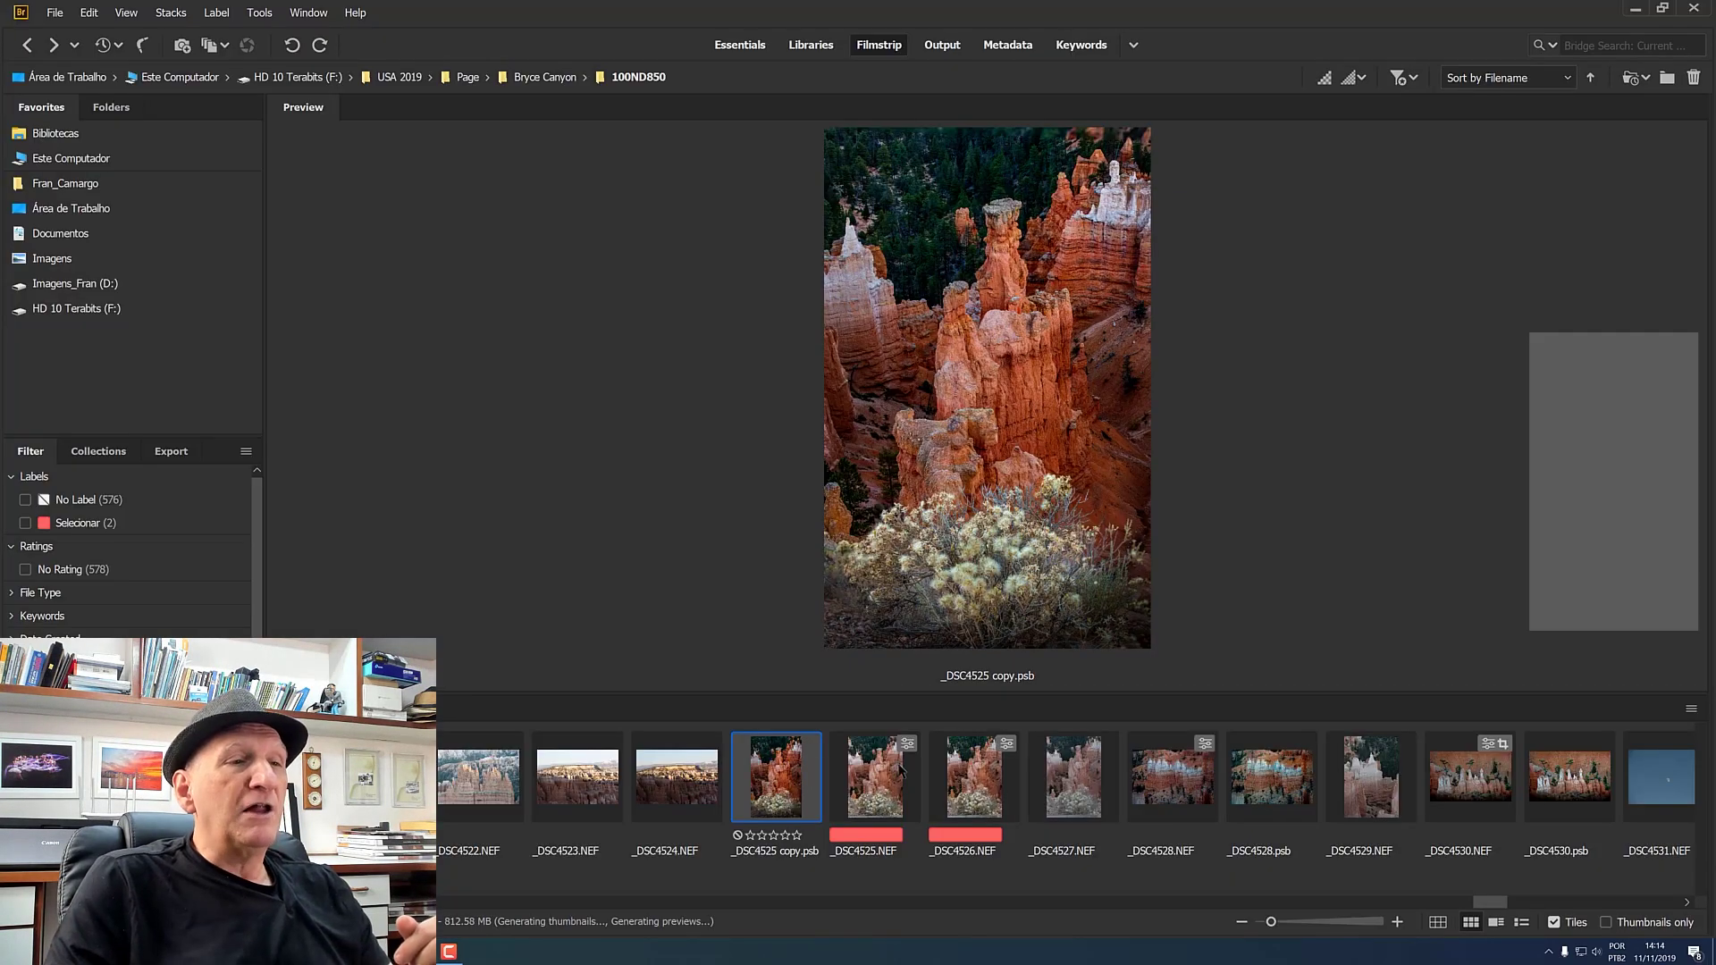
Navigate back and forward to the Video Canal I=Empilhamento folder and enlarge the preview panel.
left_click(54, 49)
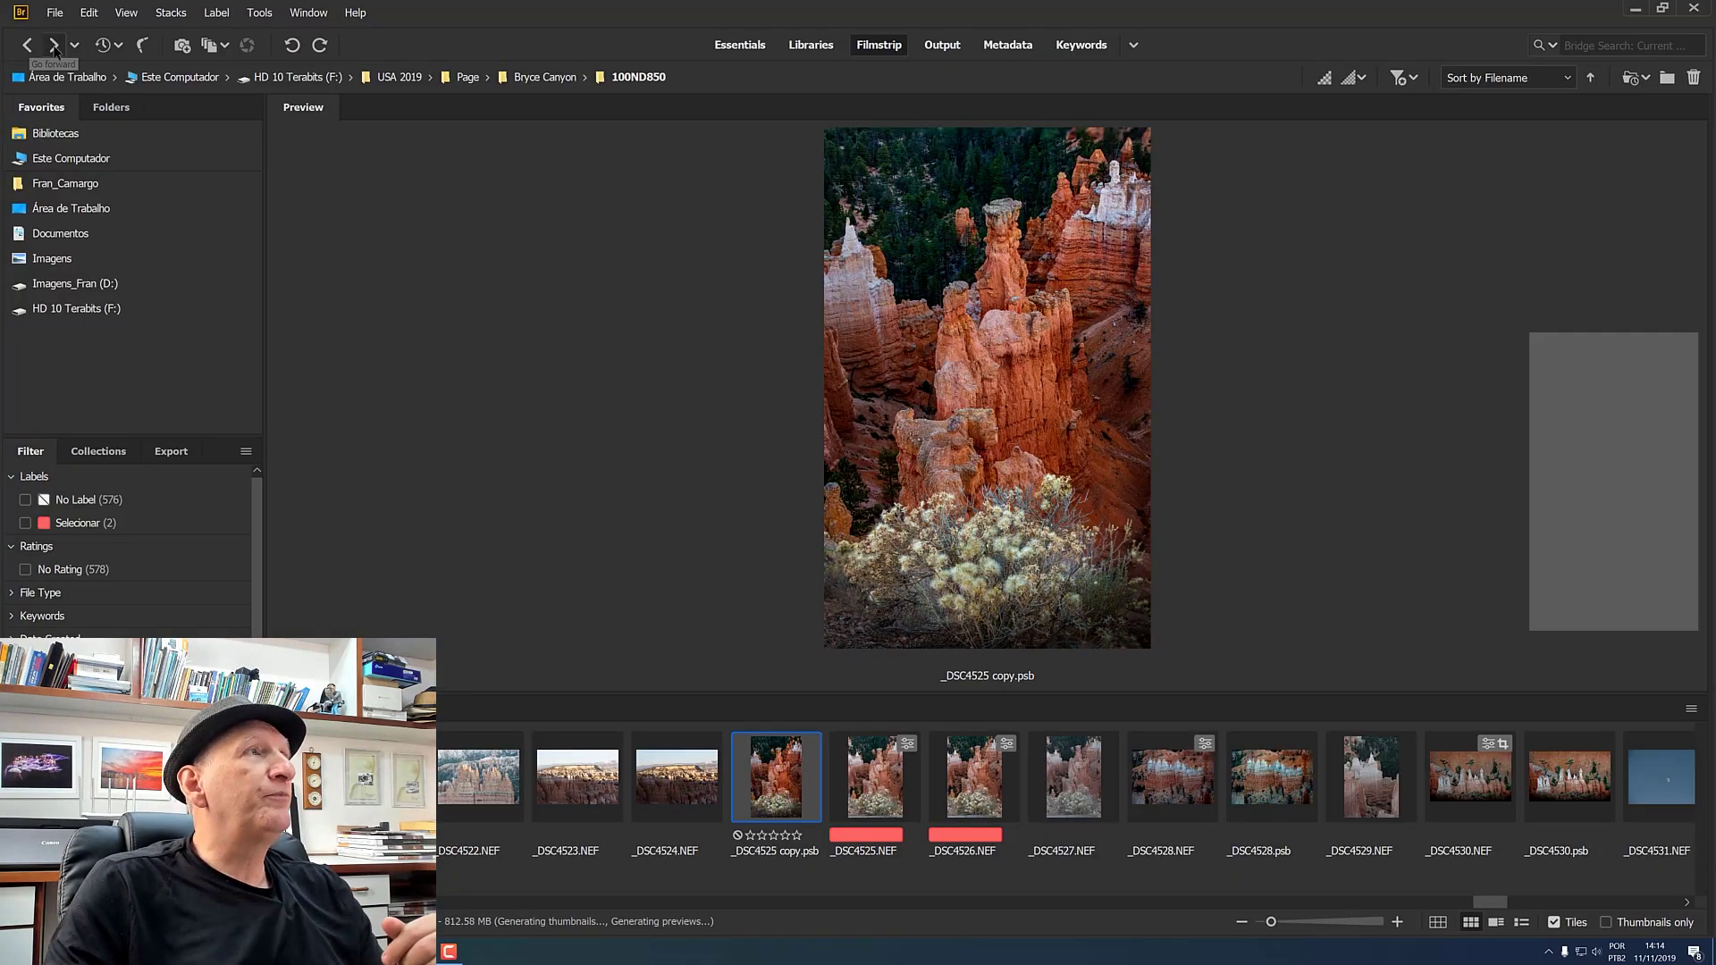
left_click(54, 48)
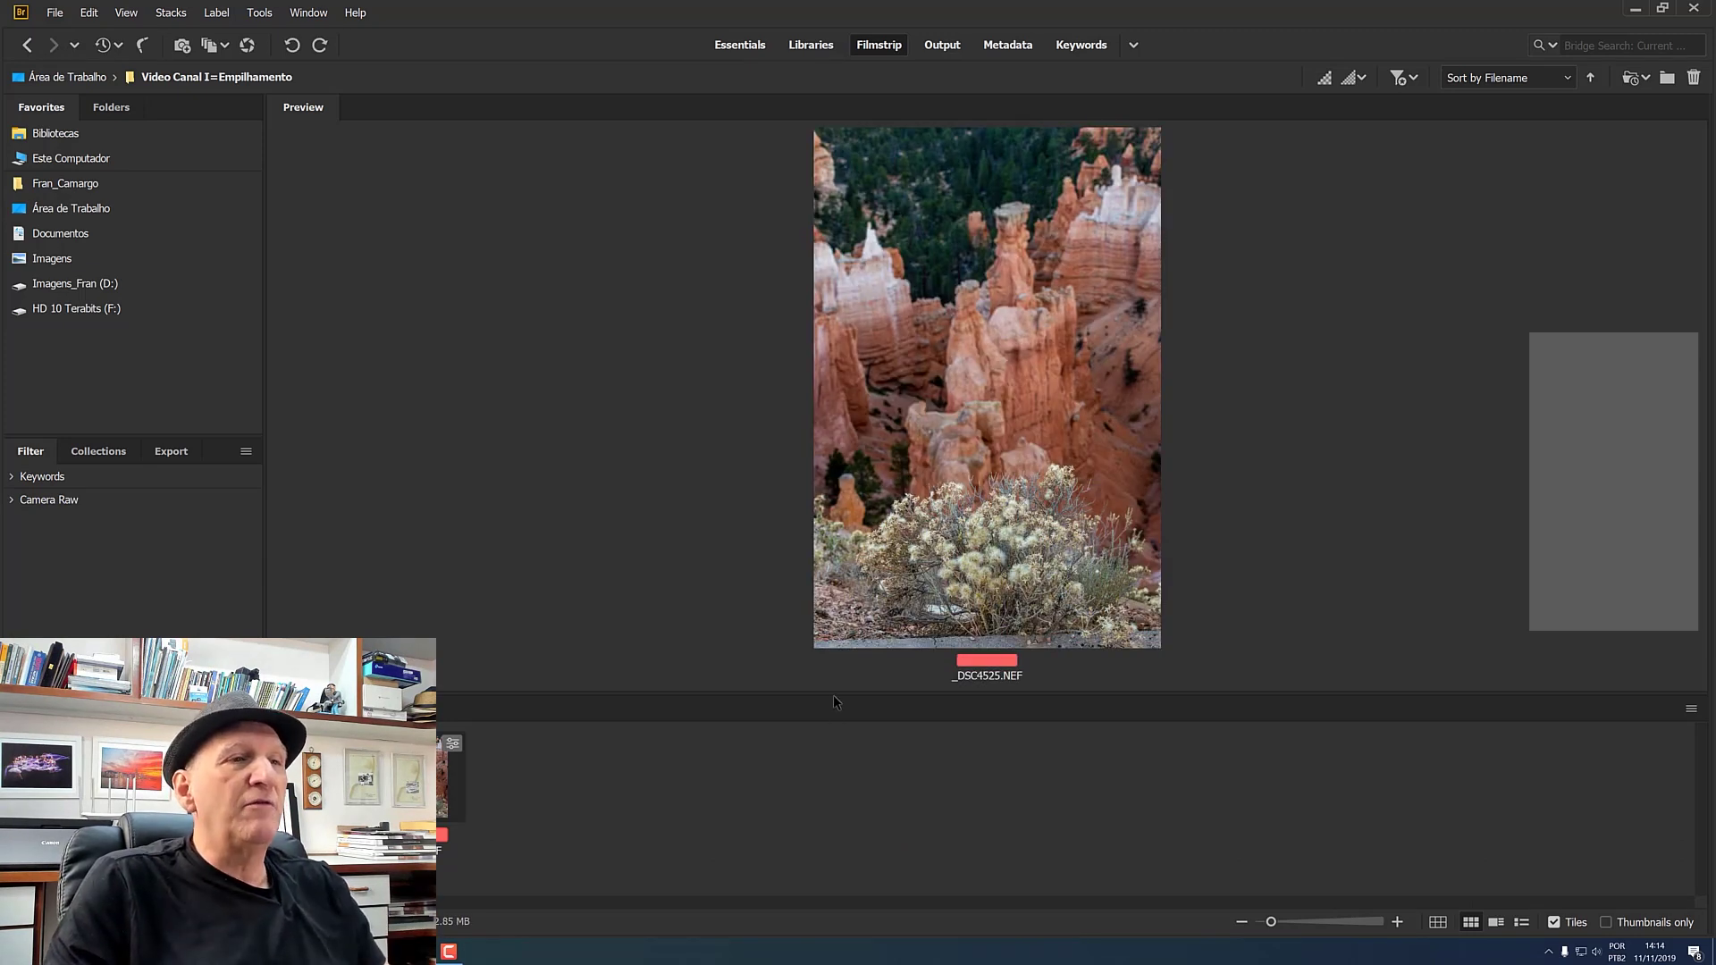
left_click_drag(835, 693, 835, 765)
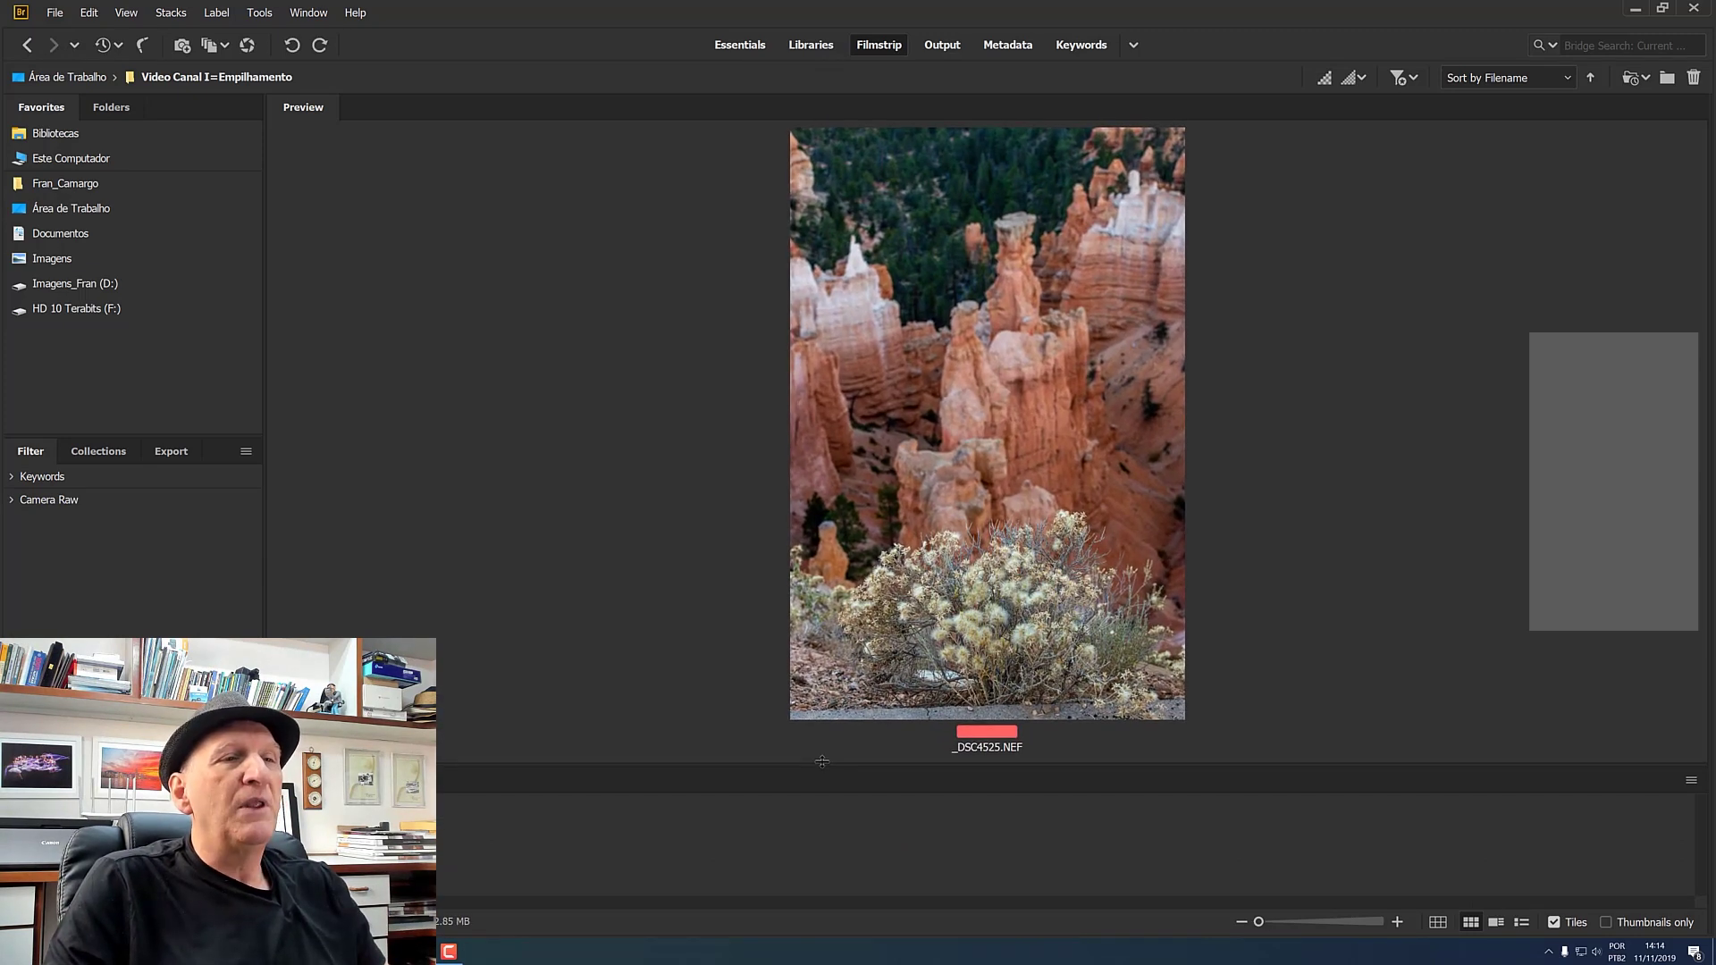
Inspect _DSC4525.NEF at 100% in the loupe, checking the rock tip and top trees.
left_click(996, 548)
left_click_drag(996, 548, 1055, 498)
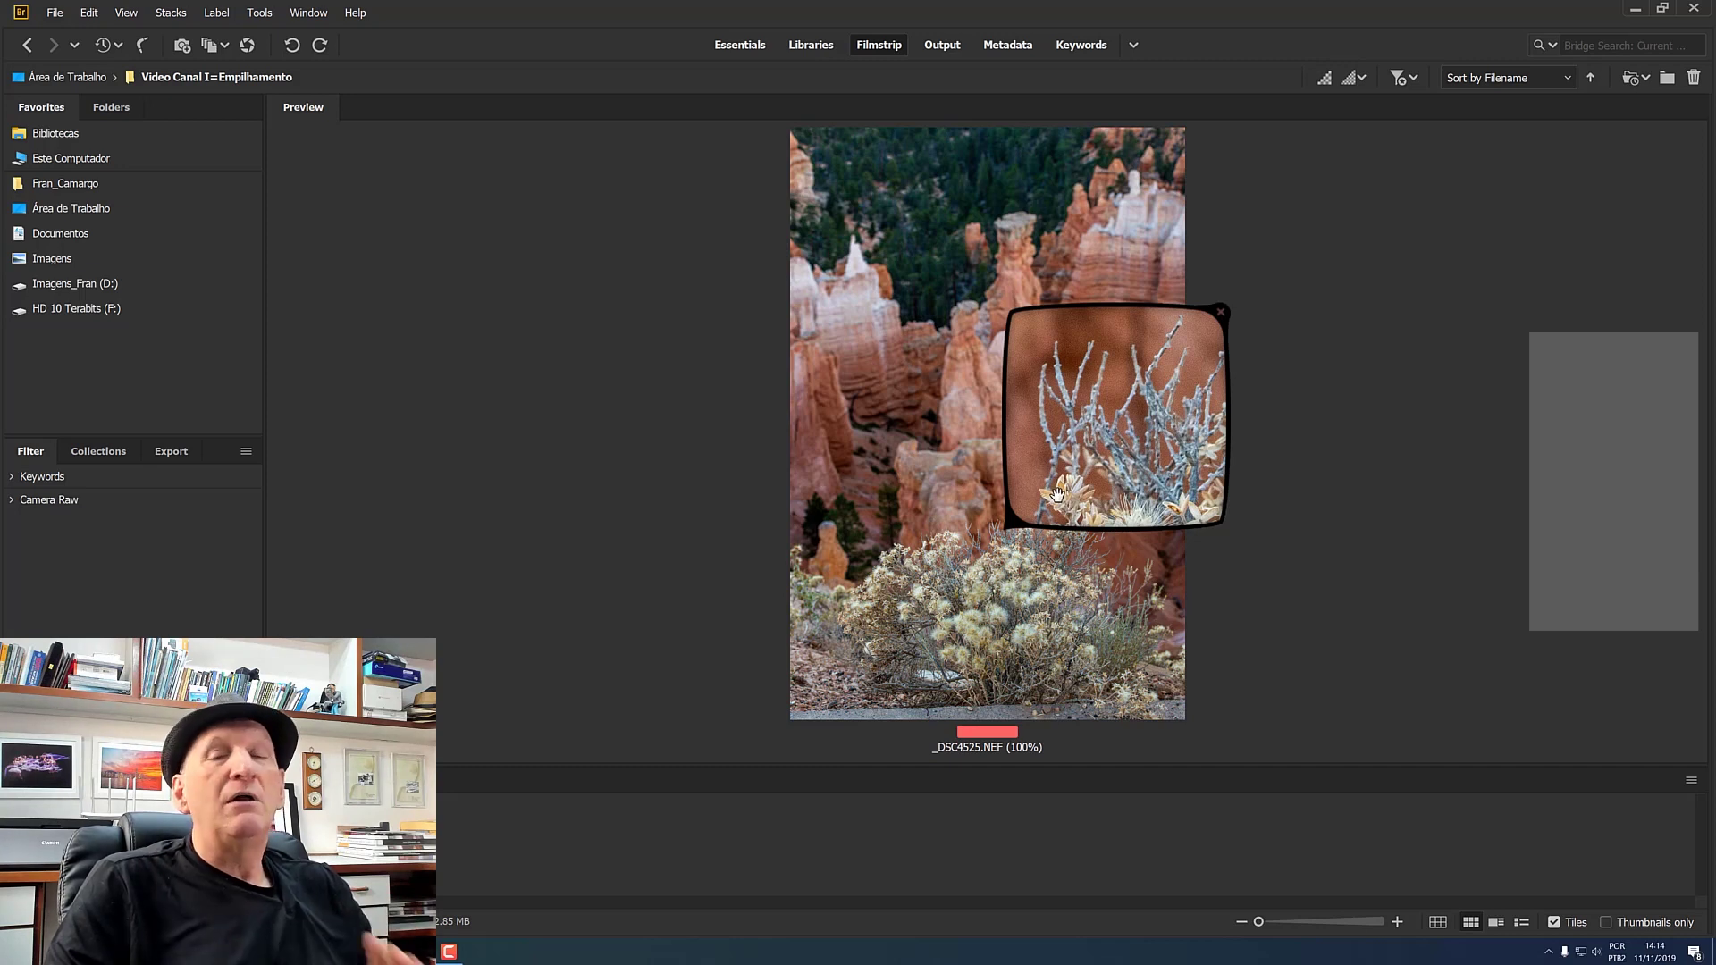
left_click_drag(1056, 495, 1066, 431)
left_click_drag(1087, 276, 1009, 424)
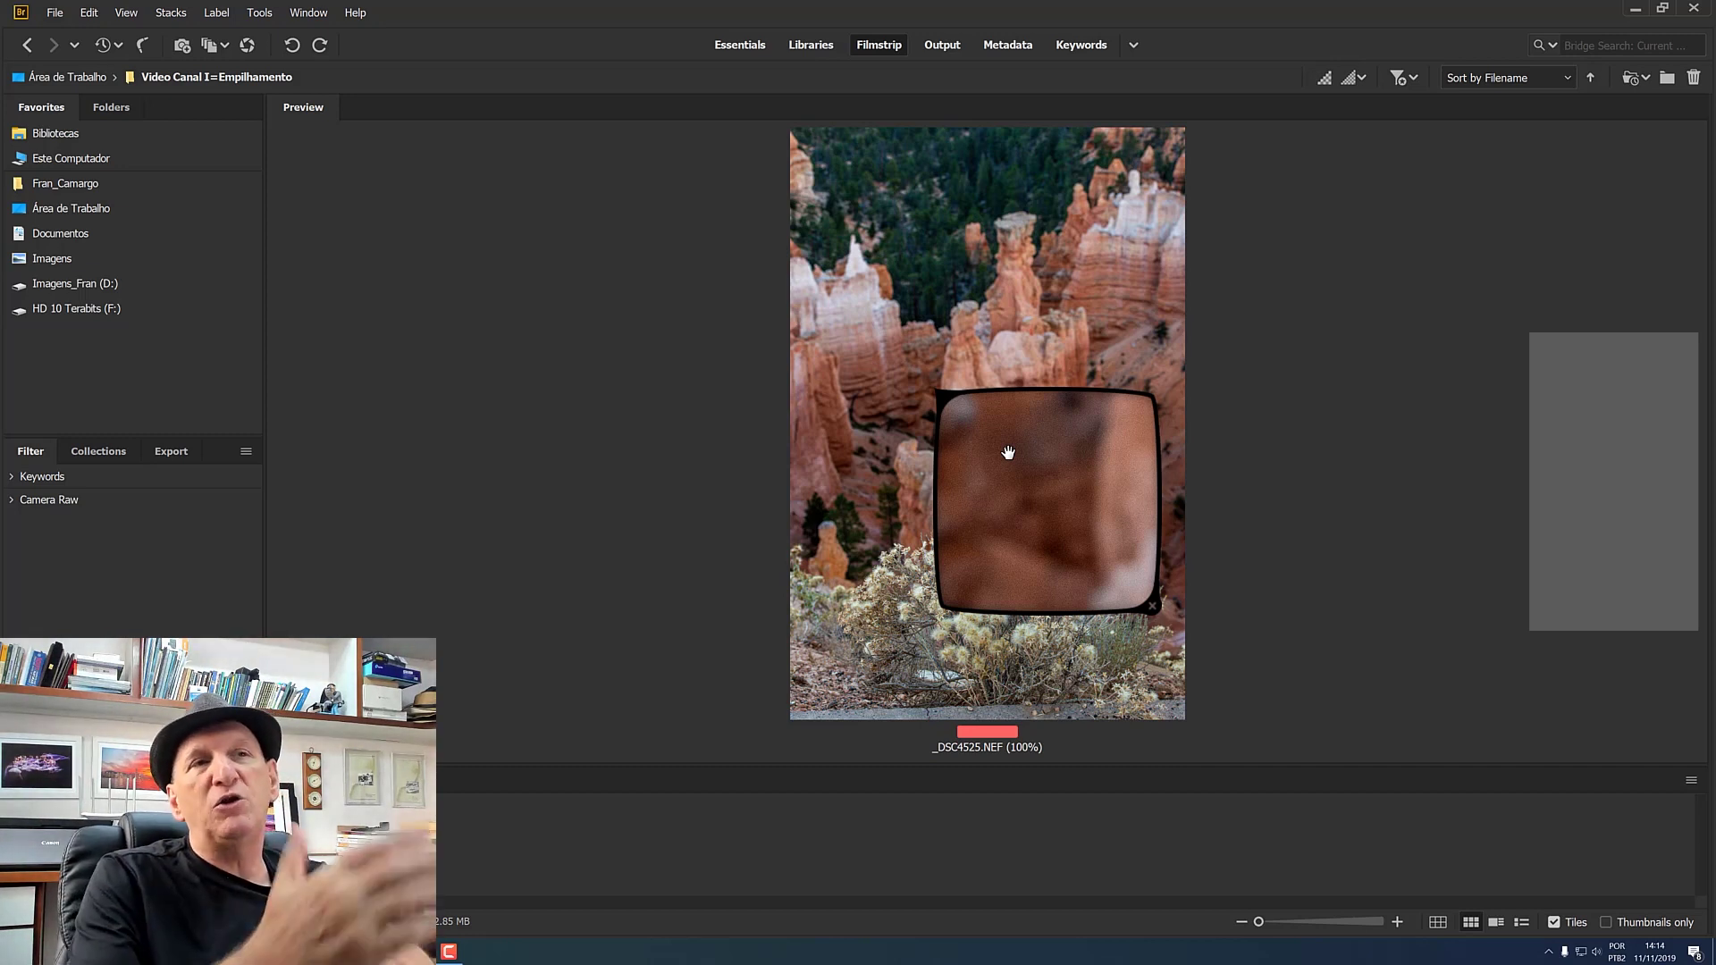
left_click(1153, 607)
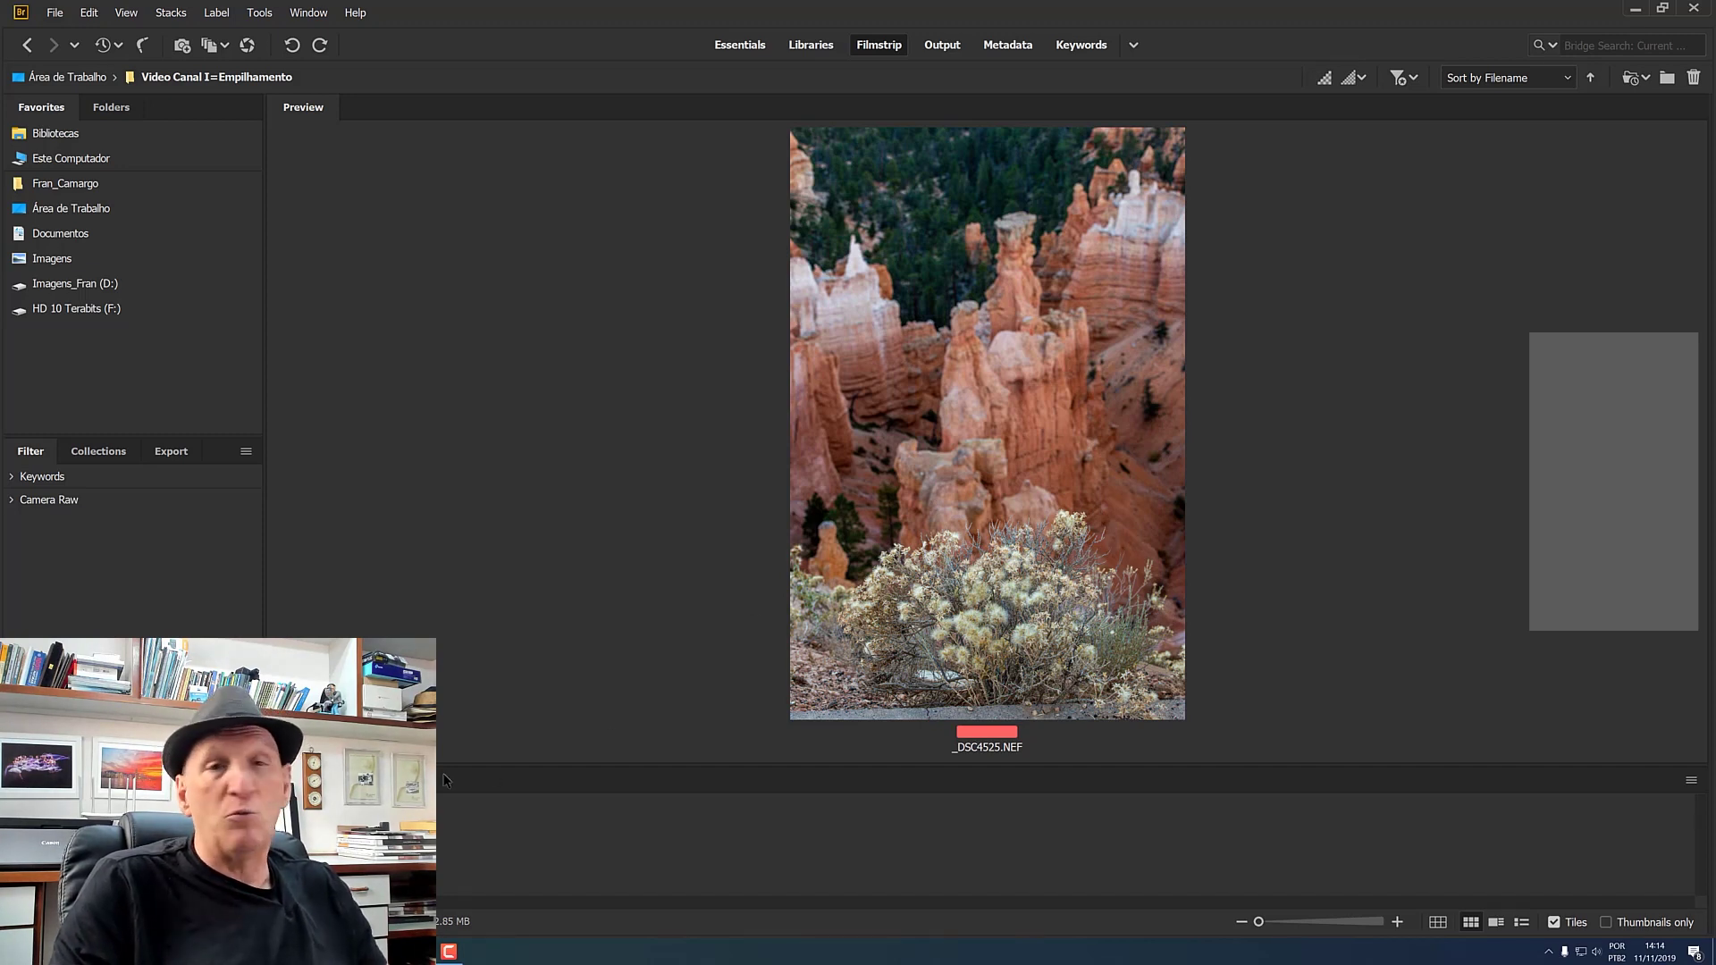
key("Right")
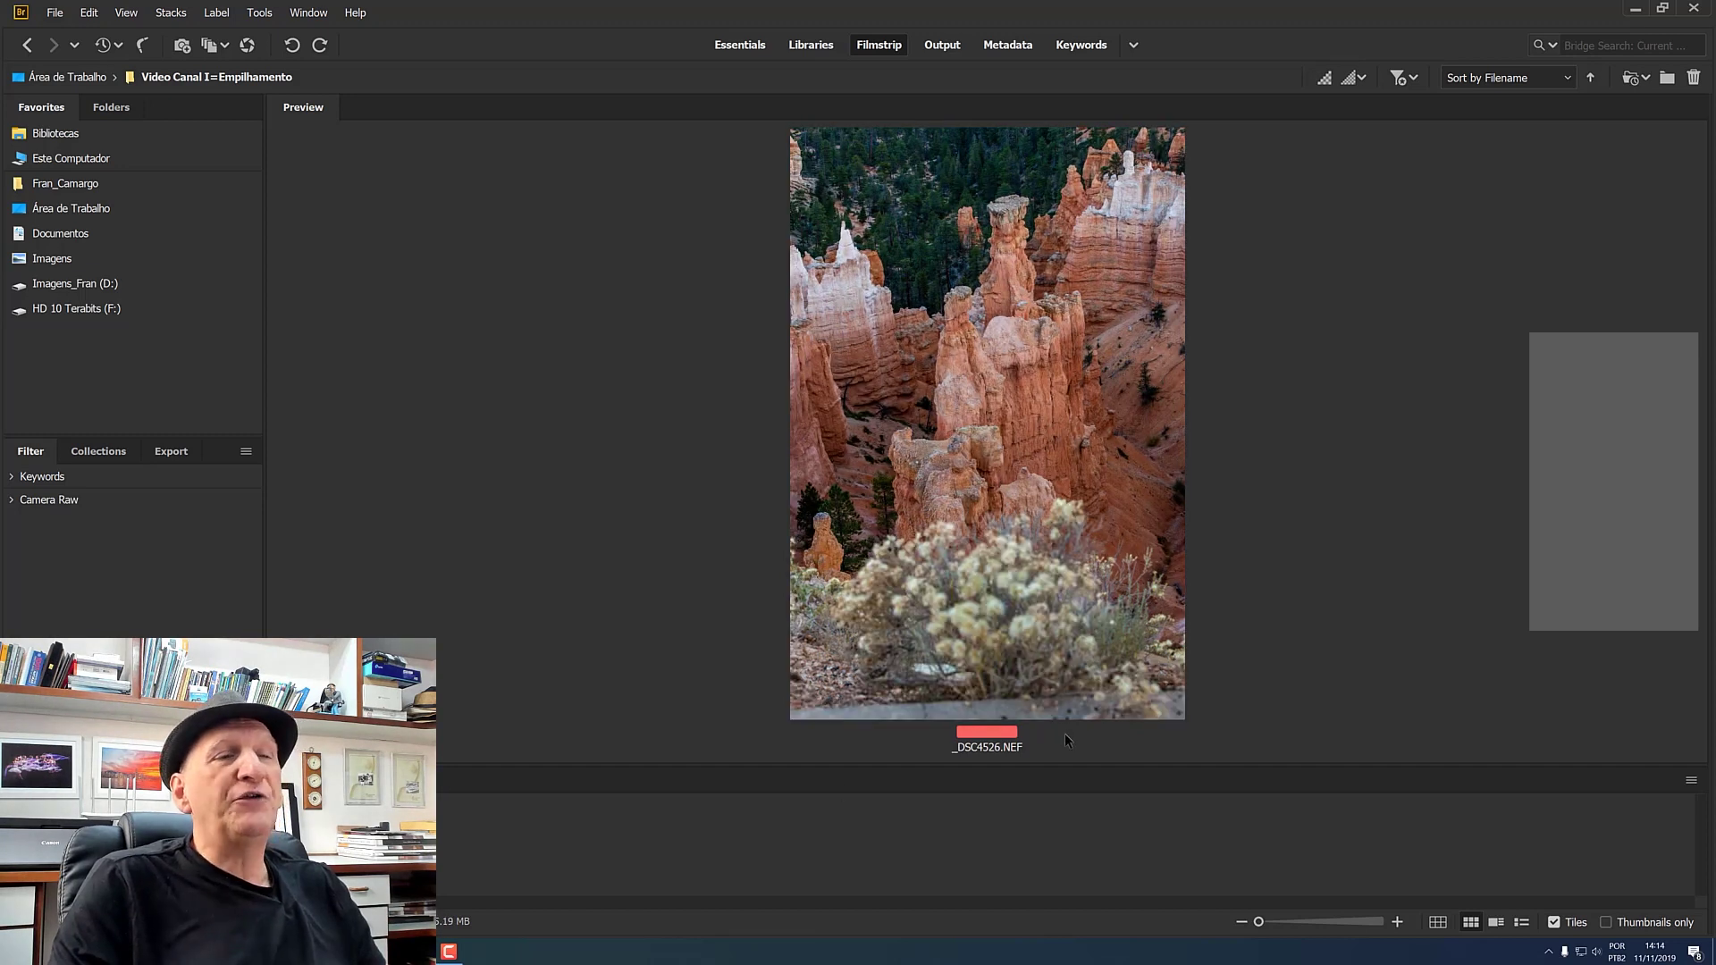
left_click(981, 599)
left_click_drag(1030, 559, 1096, 379)
left_click_drag(1100, 181, 1069, 413)
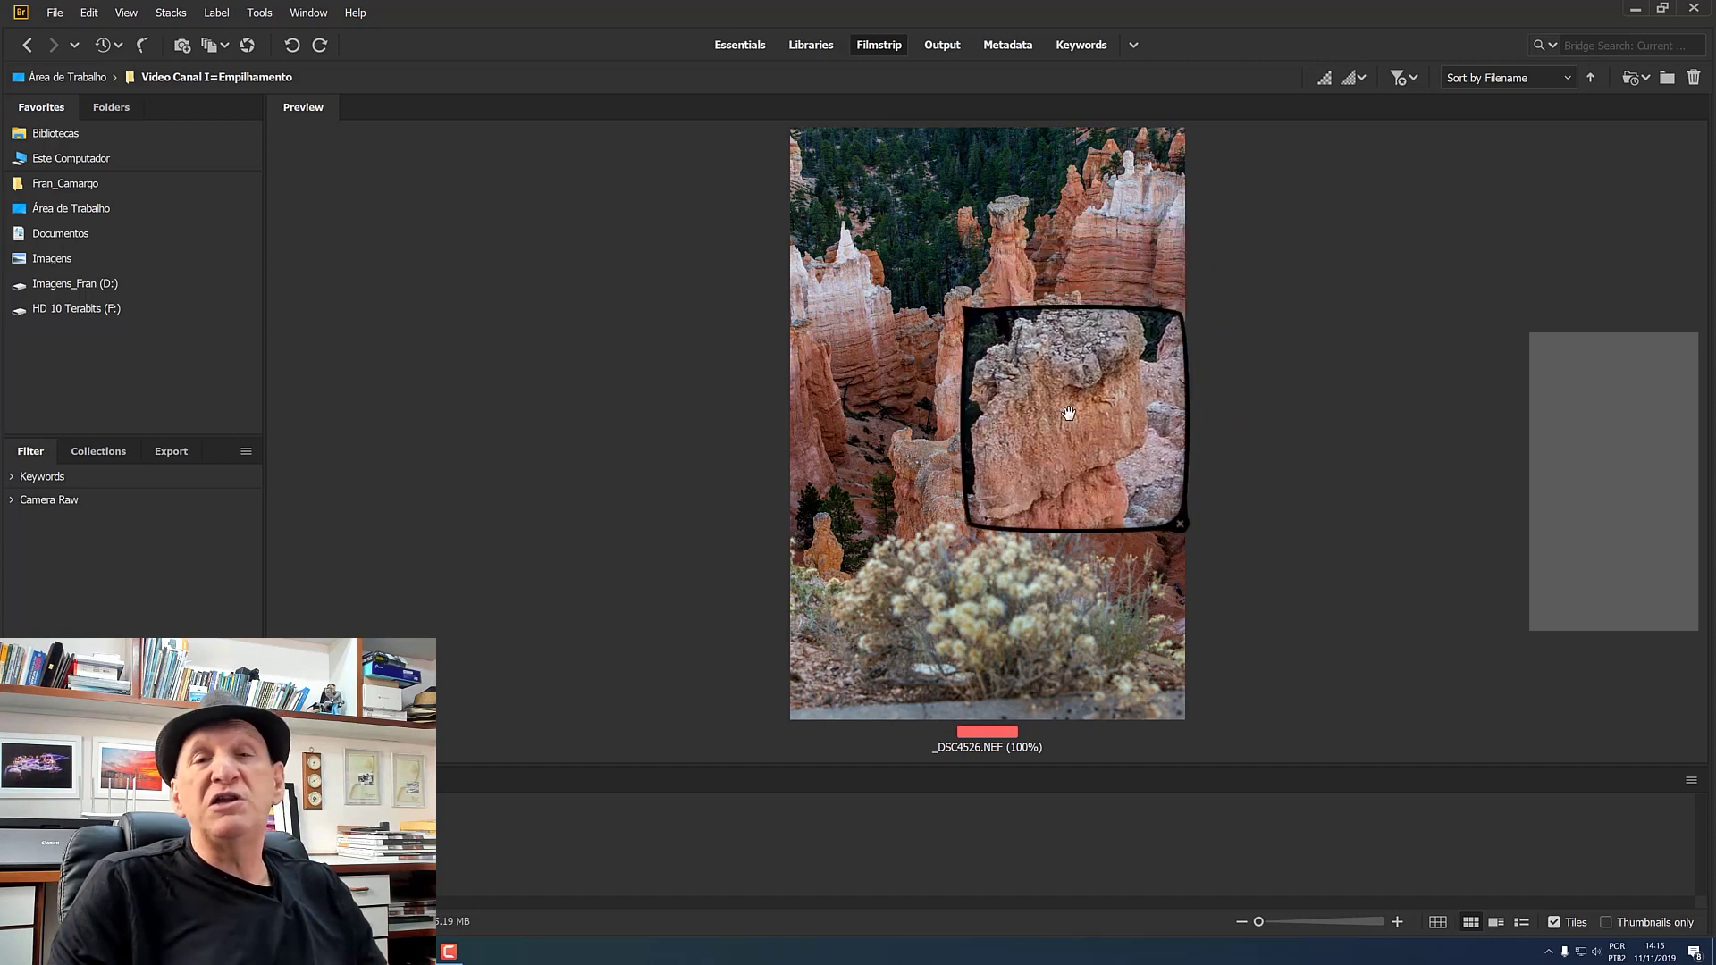
left_click_drag(1069, 414, 1099, 510)
key("Left")
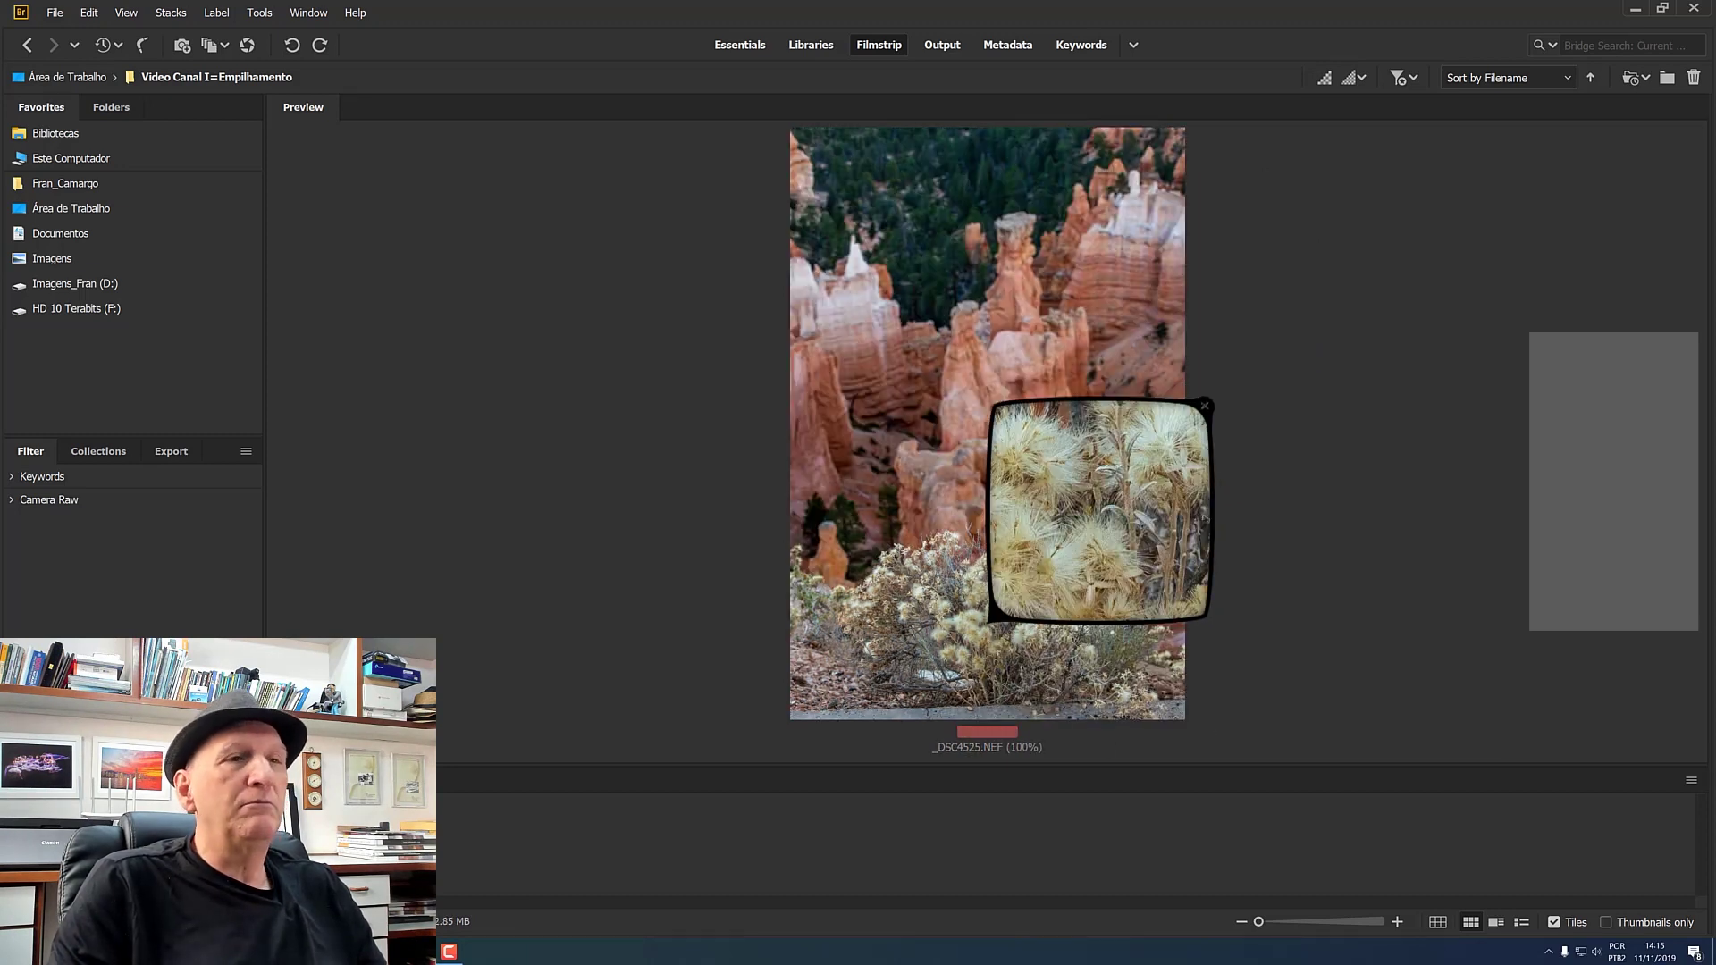
left_click_drag(1100, 511, 1093, 292)
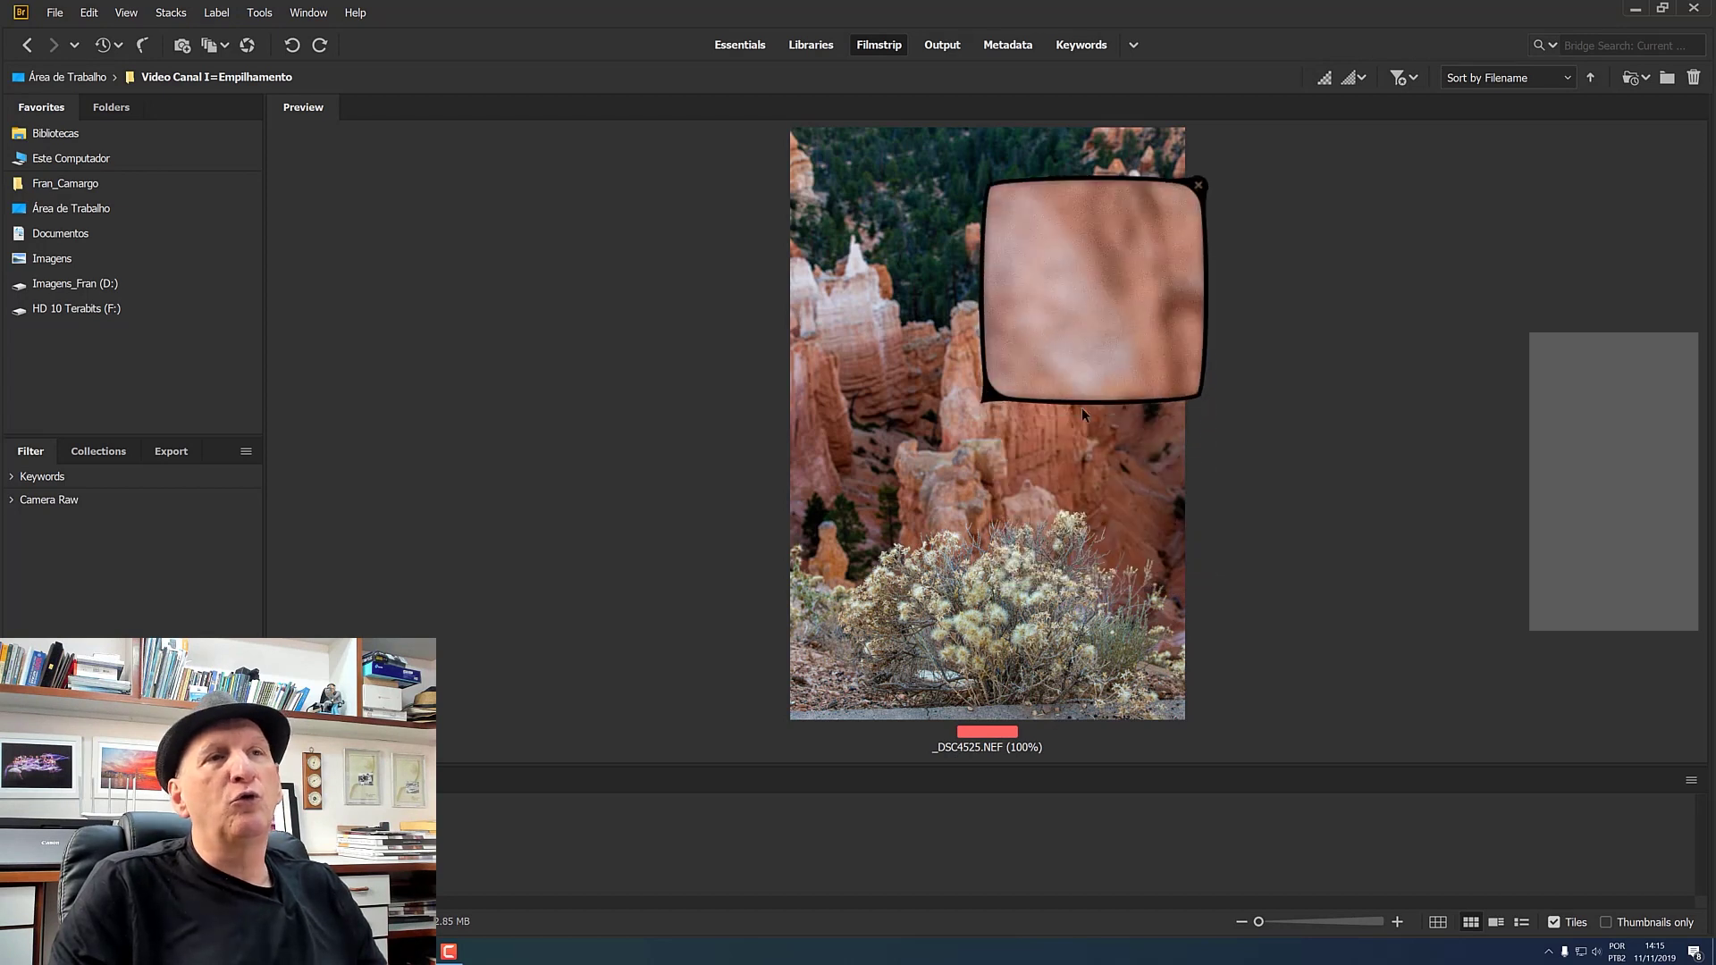
mouse_move(1061, 371)
left_mouse_down()
mouse_move(1052, 319)
mouse_move(1053, 364)
mouse_move(1078, 358)
left_mouse_up()
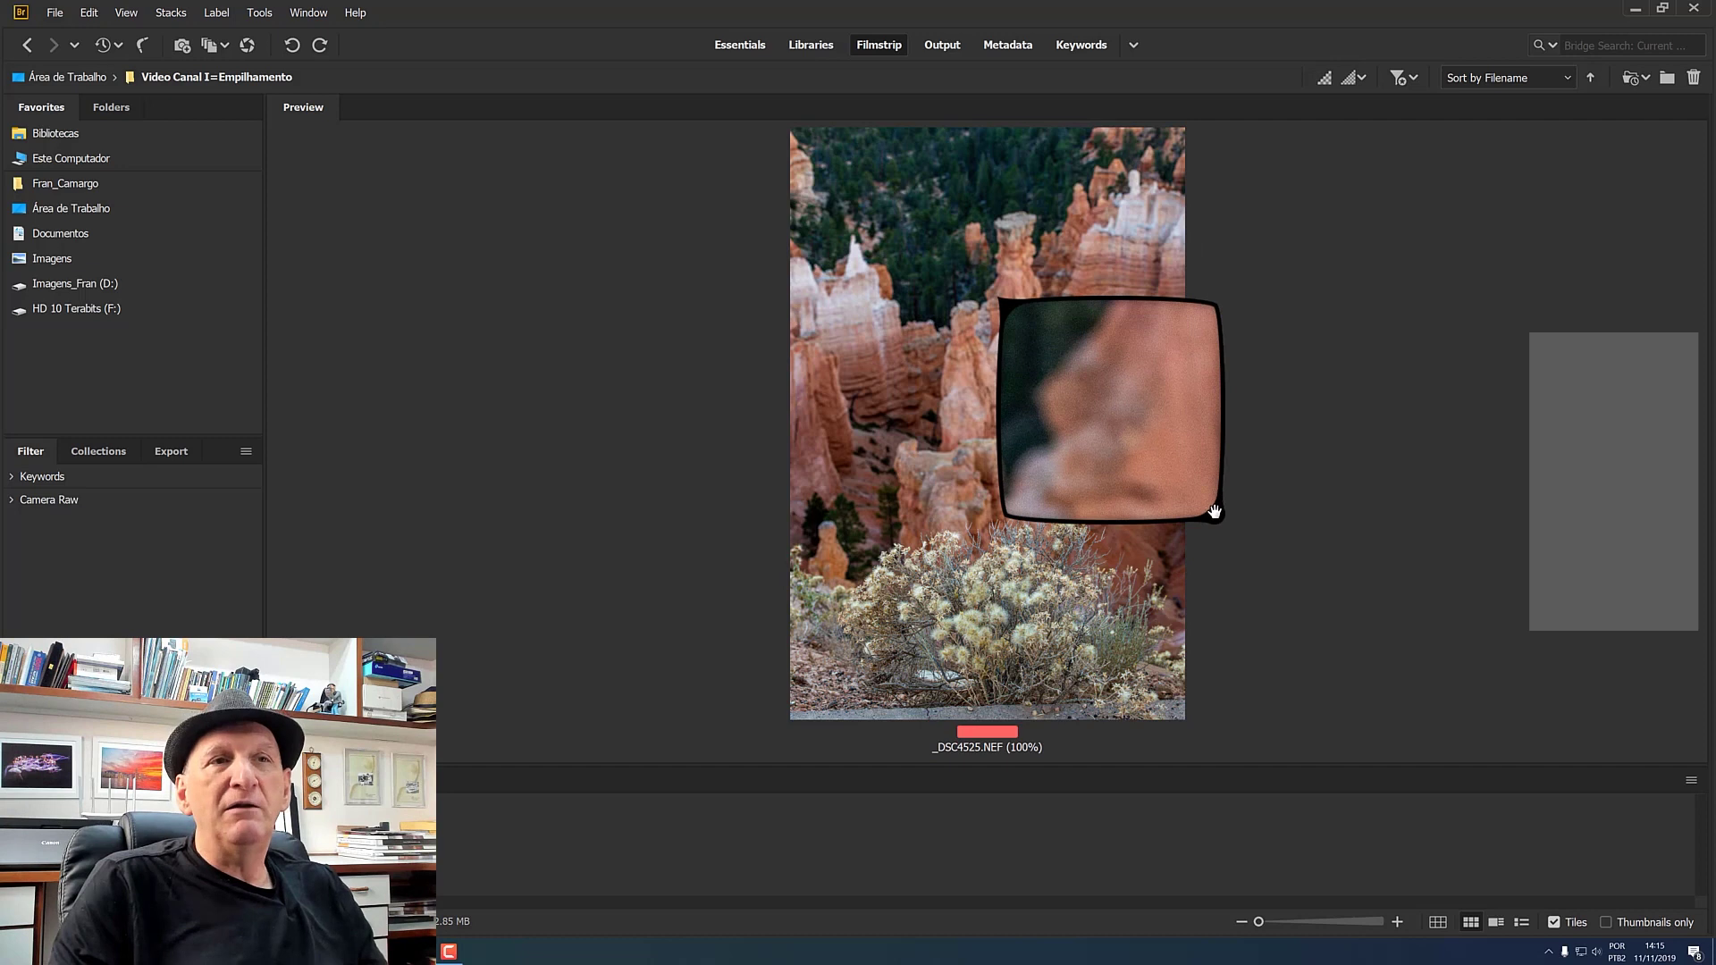
left_click(1215, 515)
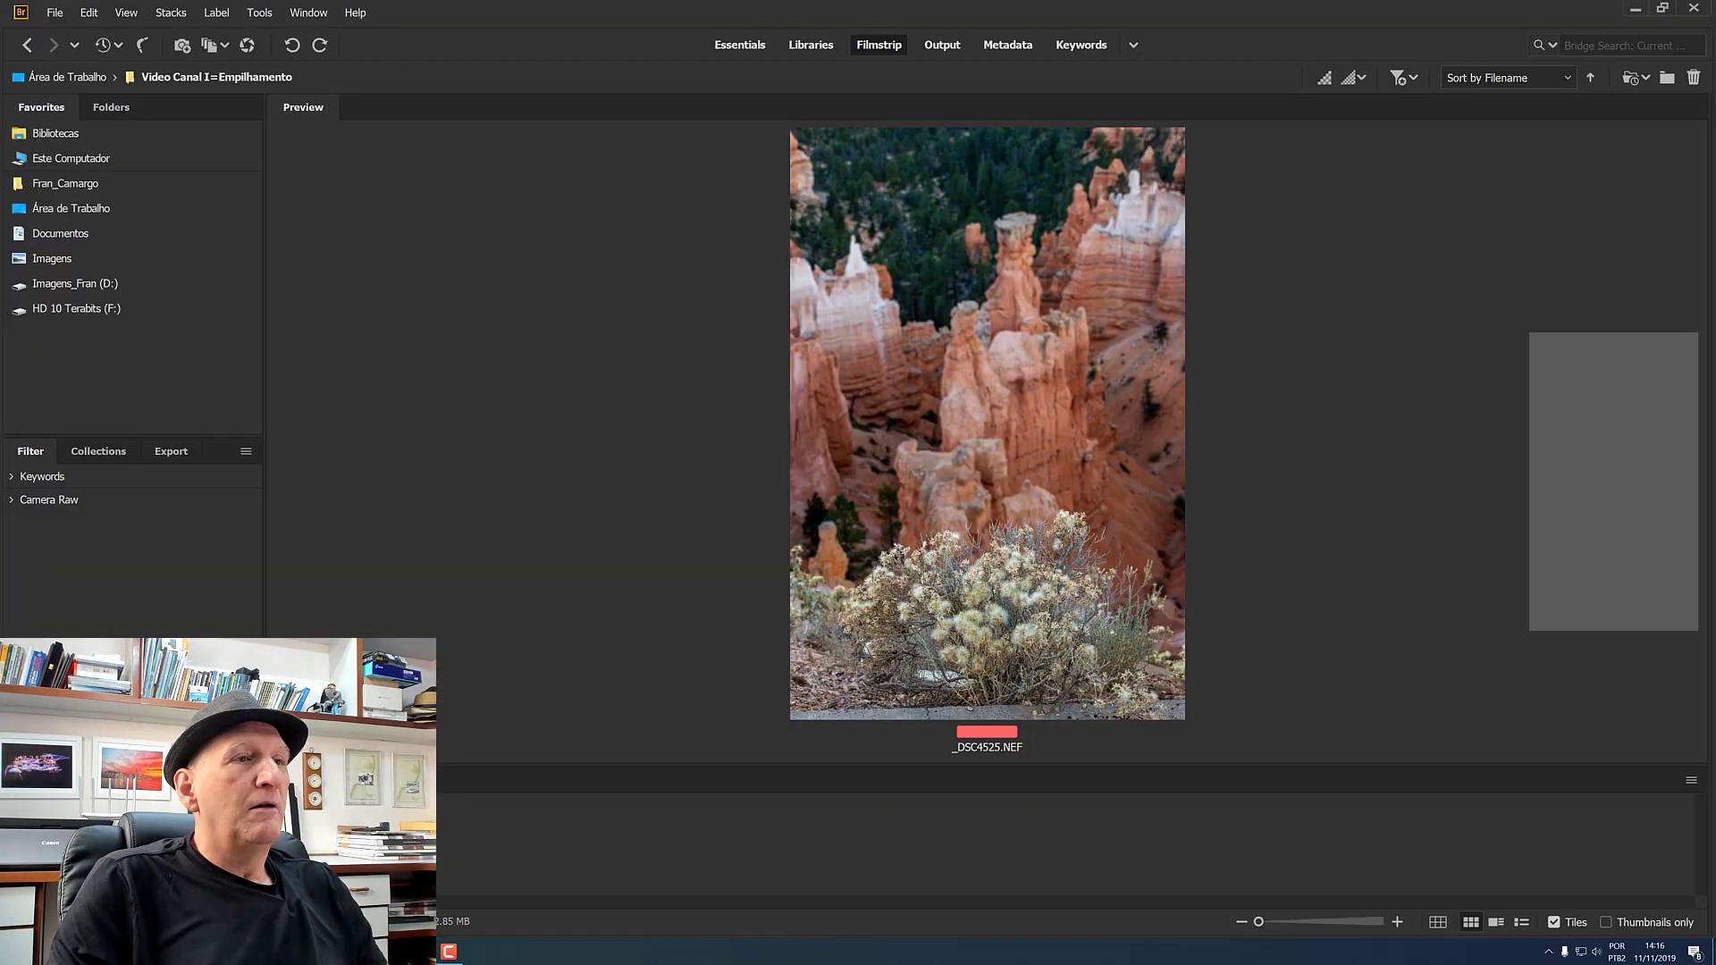
key("Right")
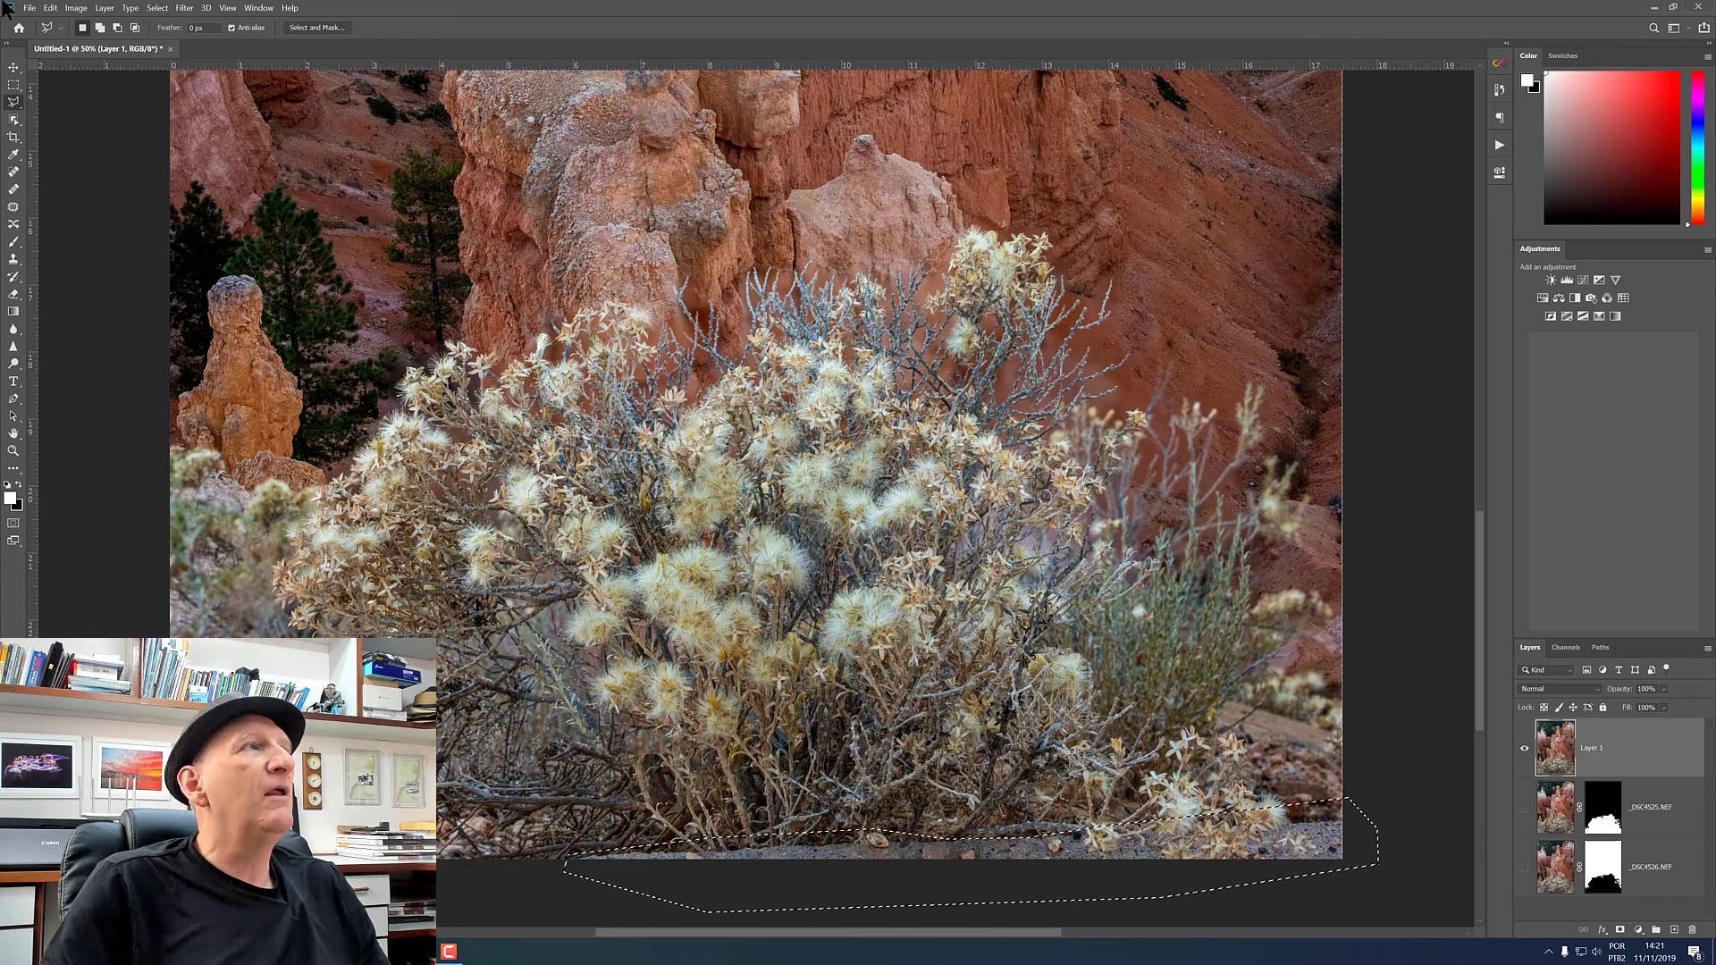
Run Edit > Content-Aware Fill on the selected empty bottom strip.
left_click(53, 8)
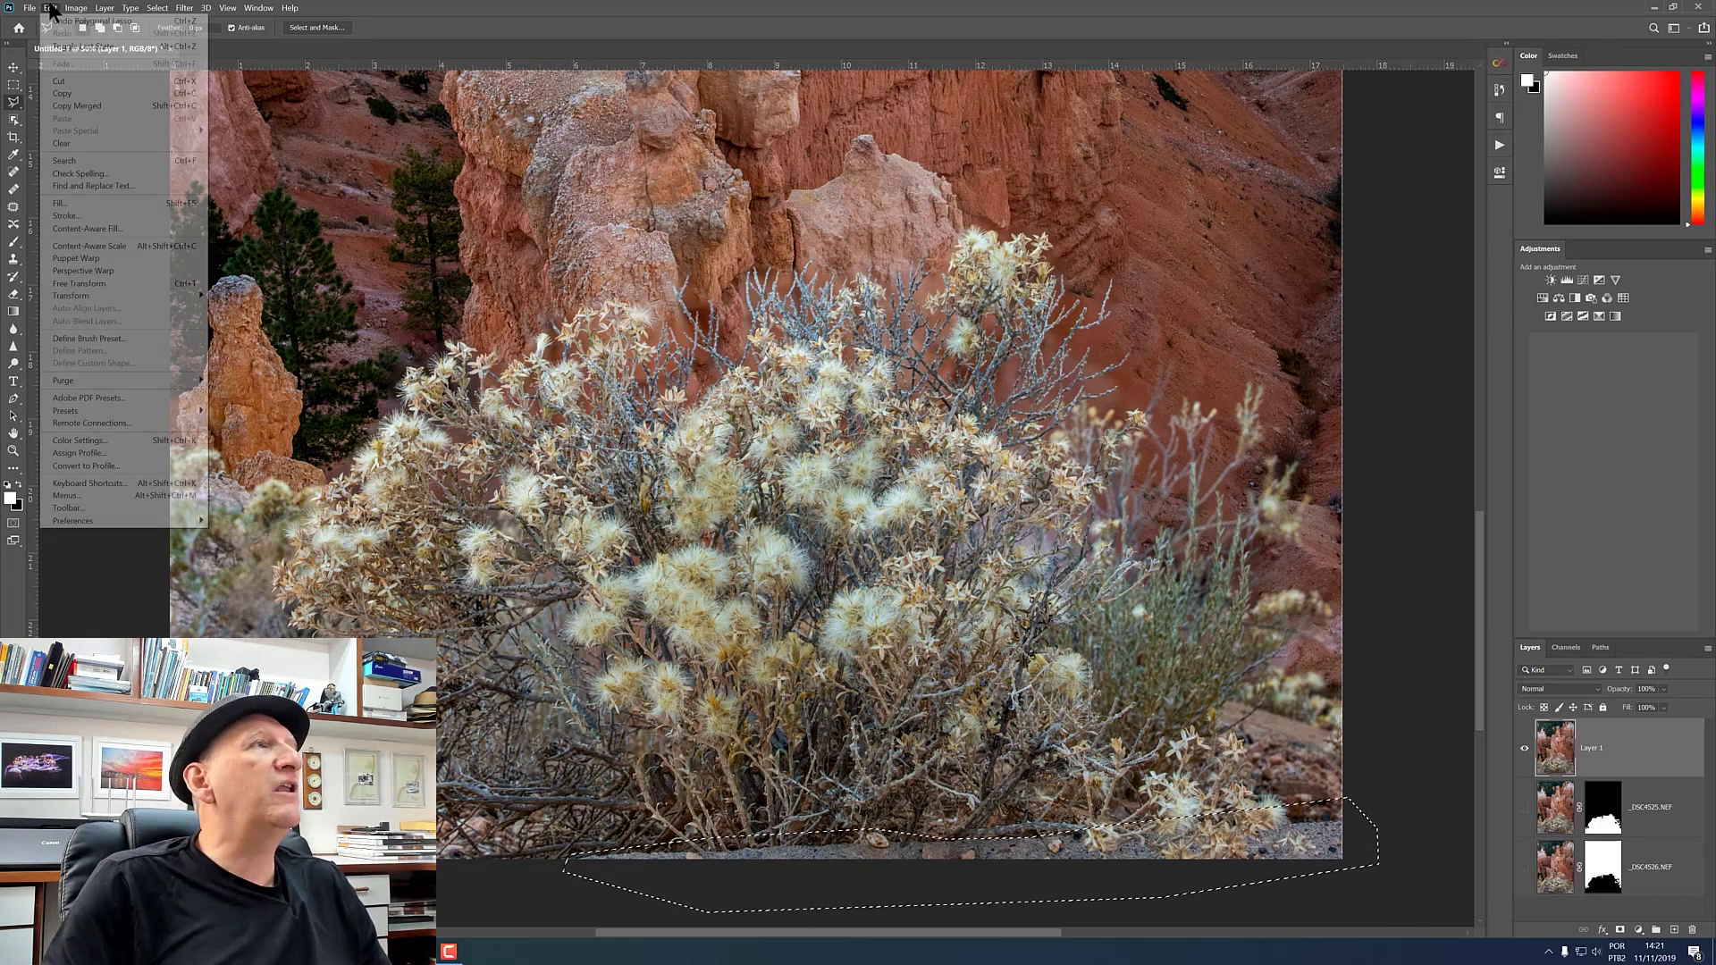
left_click(90, 229)
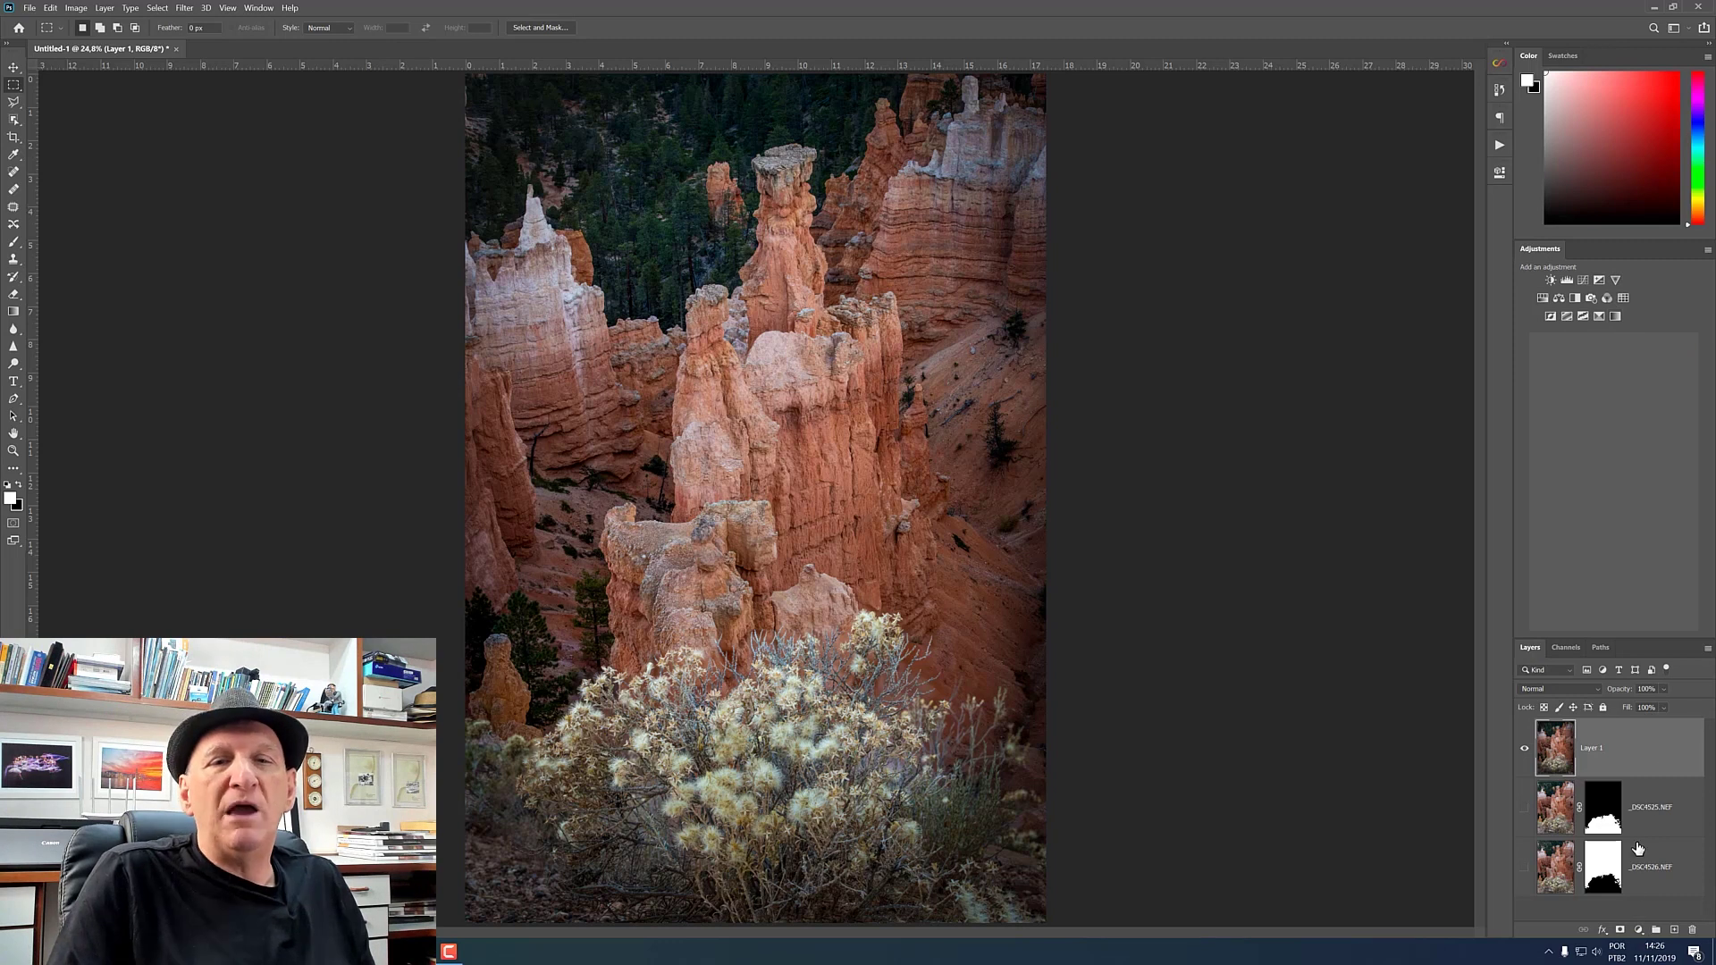
Add a Gradient Map adjustment layer using the Violet, Orange gradient preset.
left_click(1638, 931)
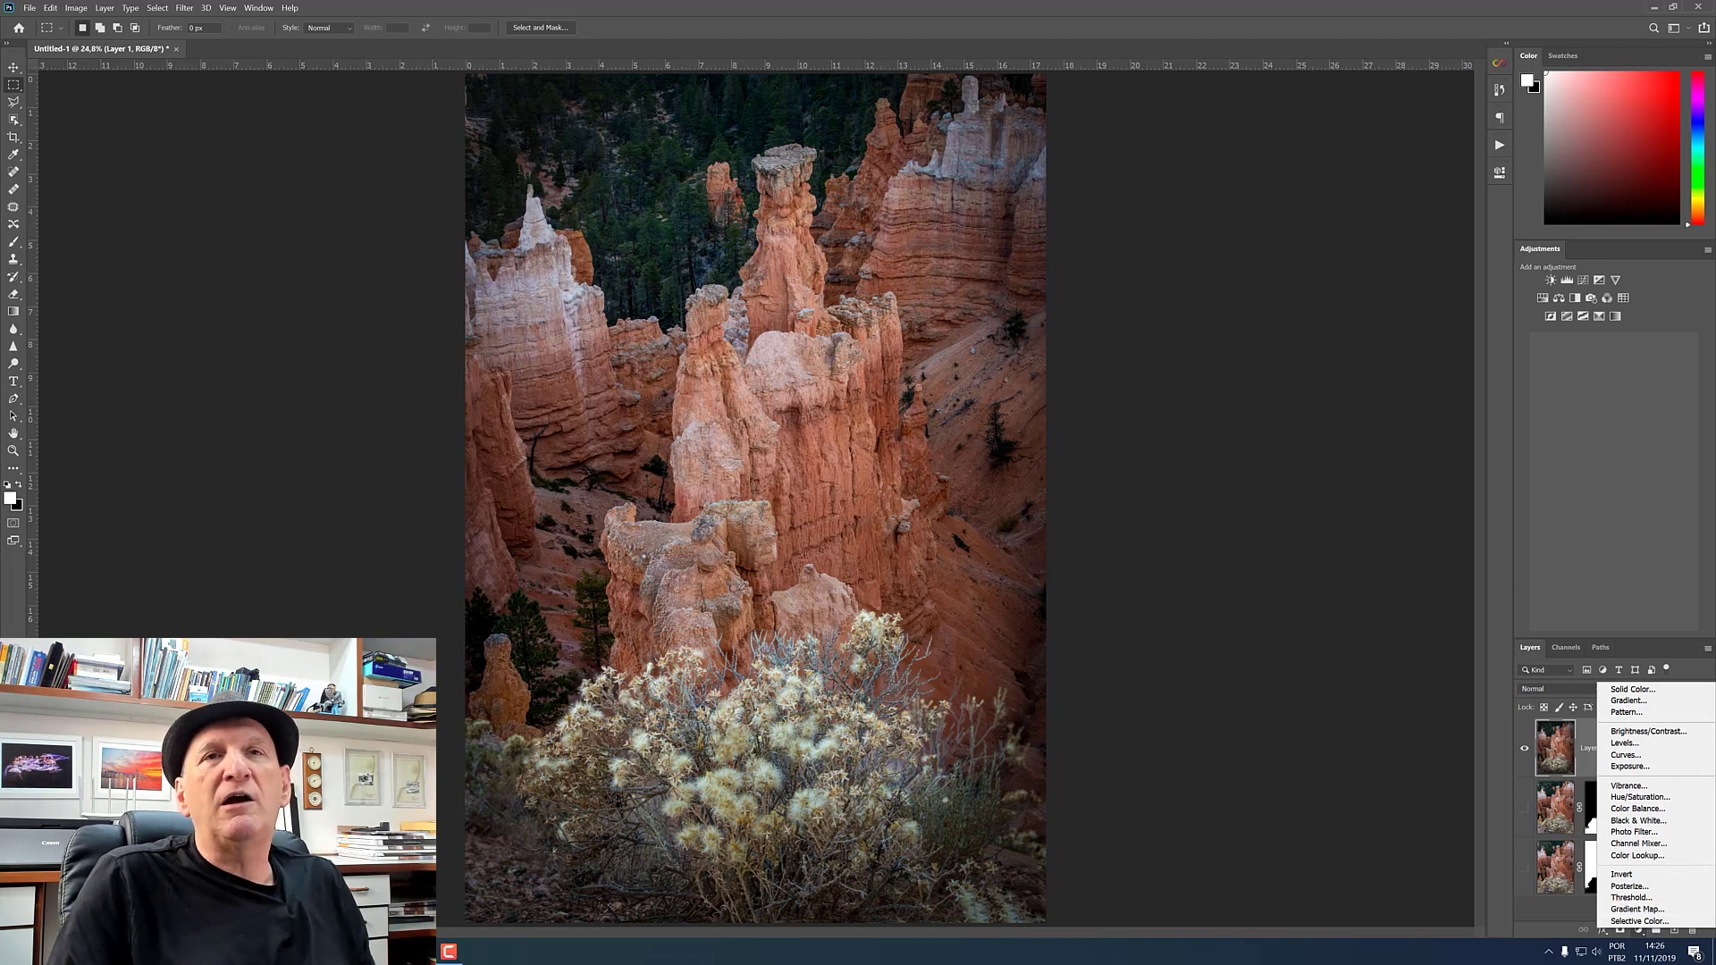
left_click(1615, 311)
left_click(1615, 315)
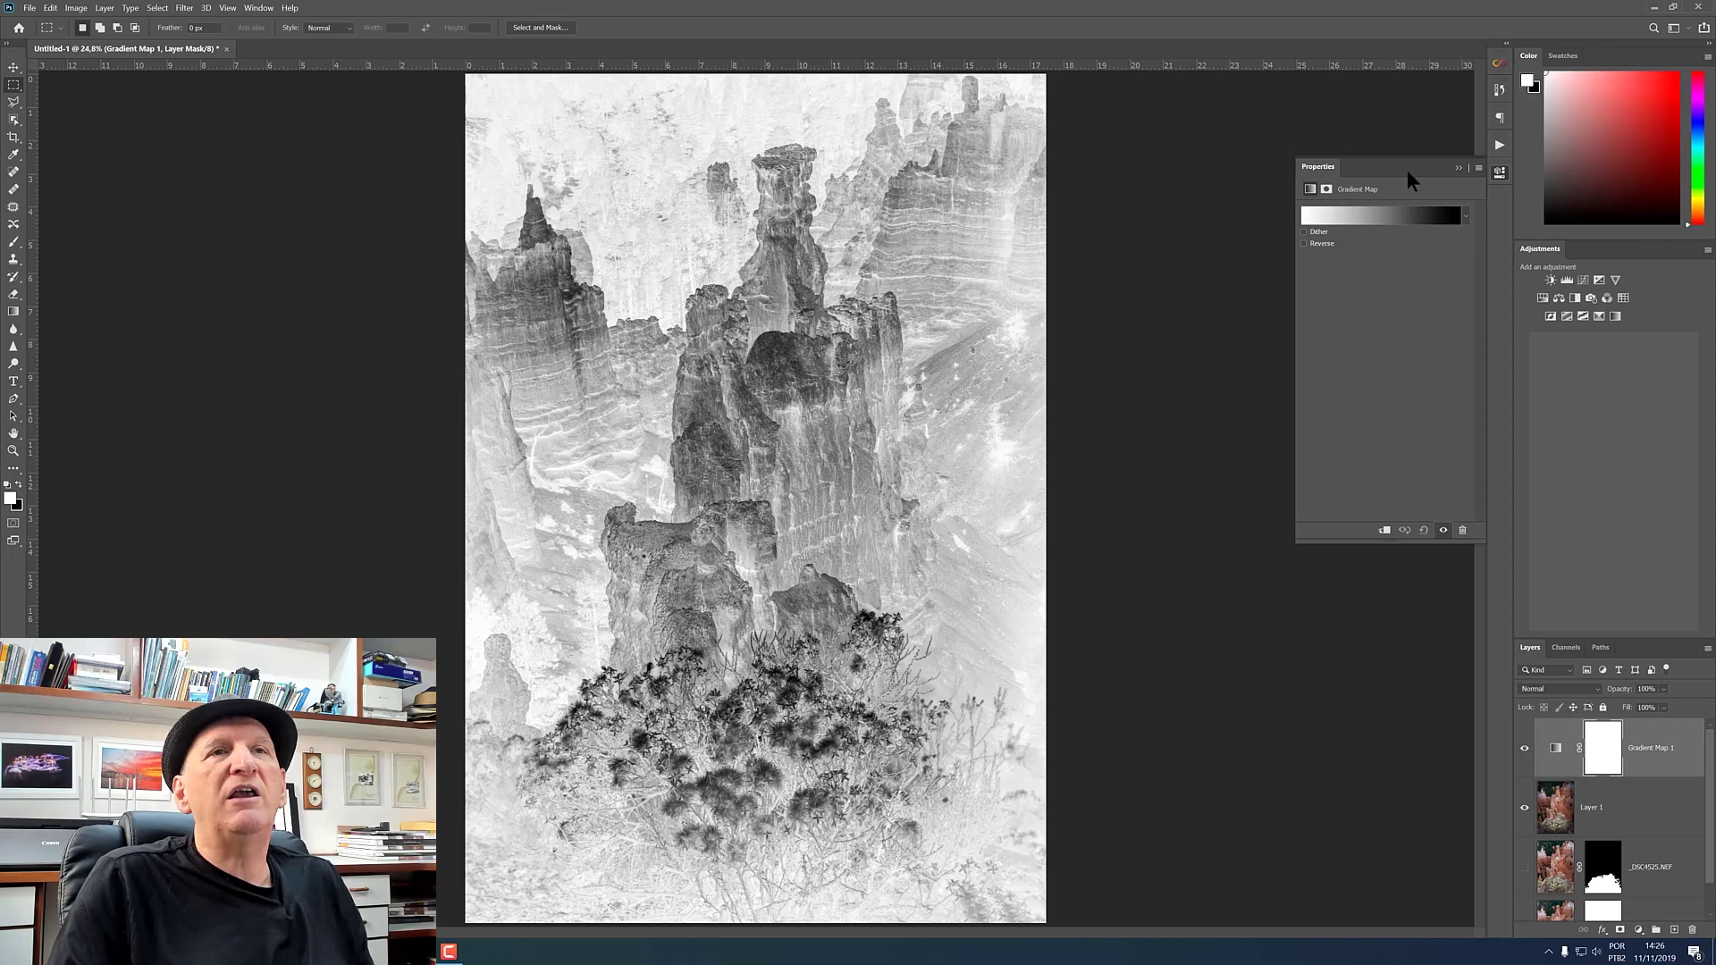
left_click(1376, 215)
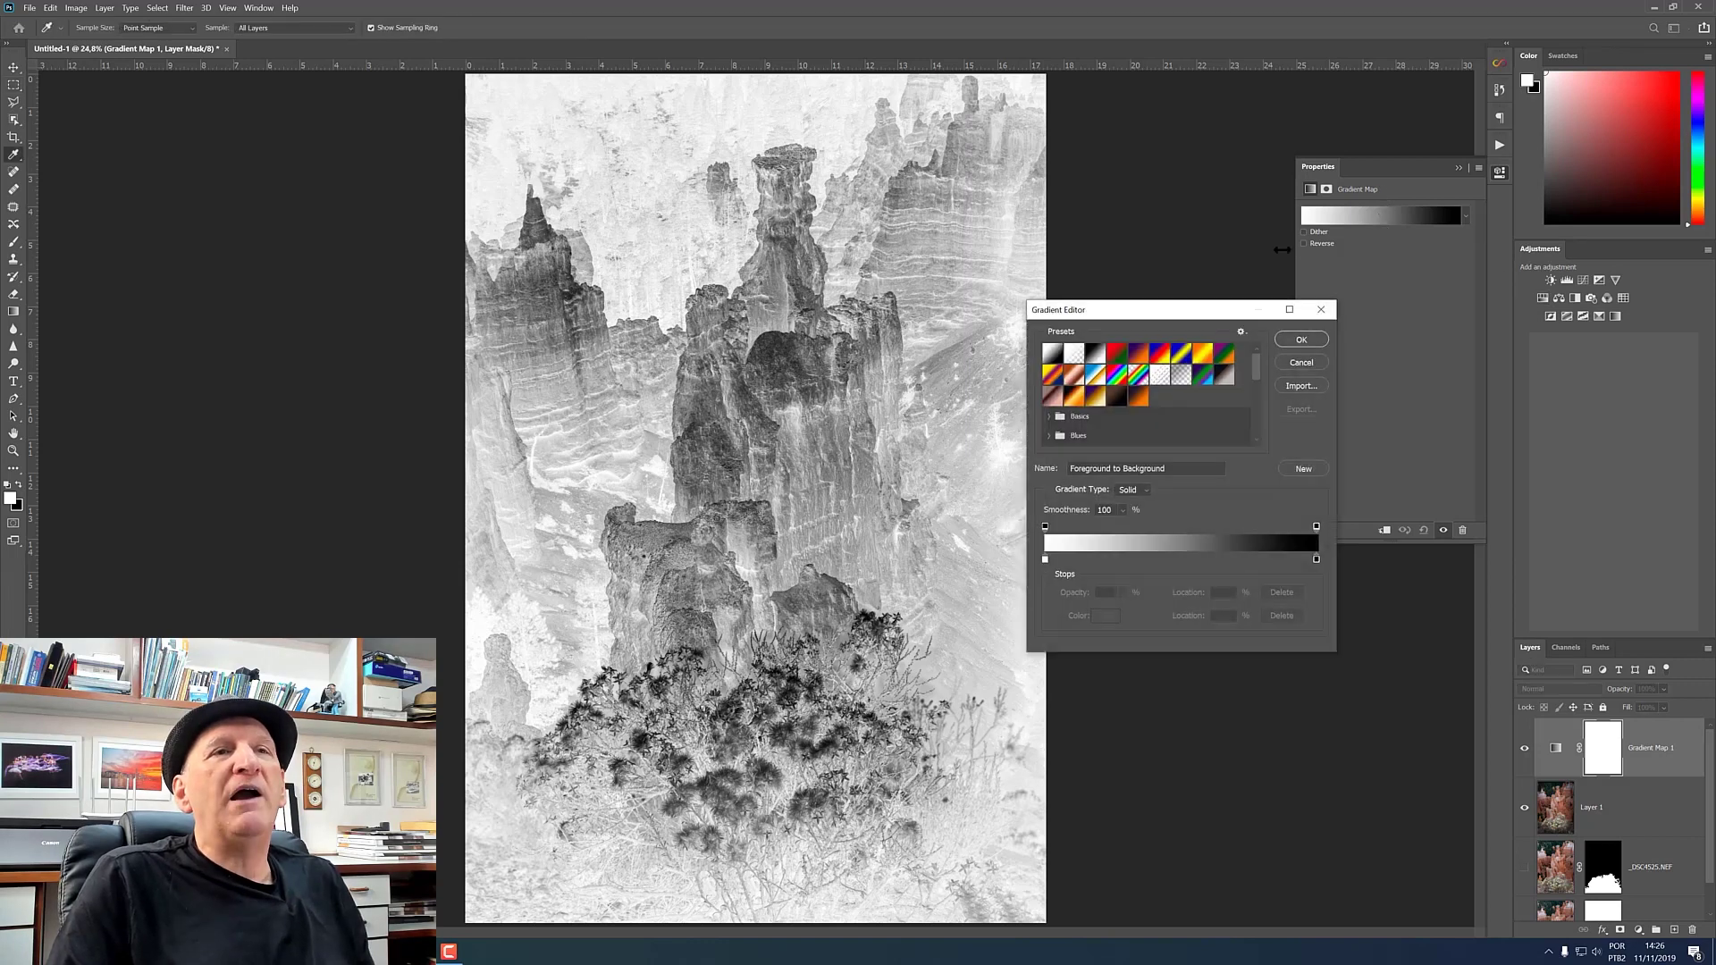
left_click(1138, 360)
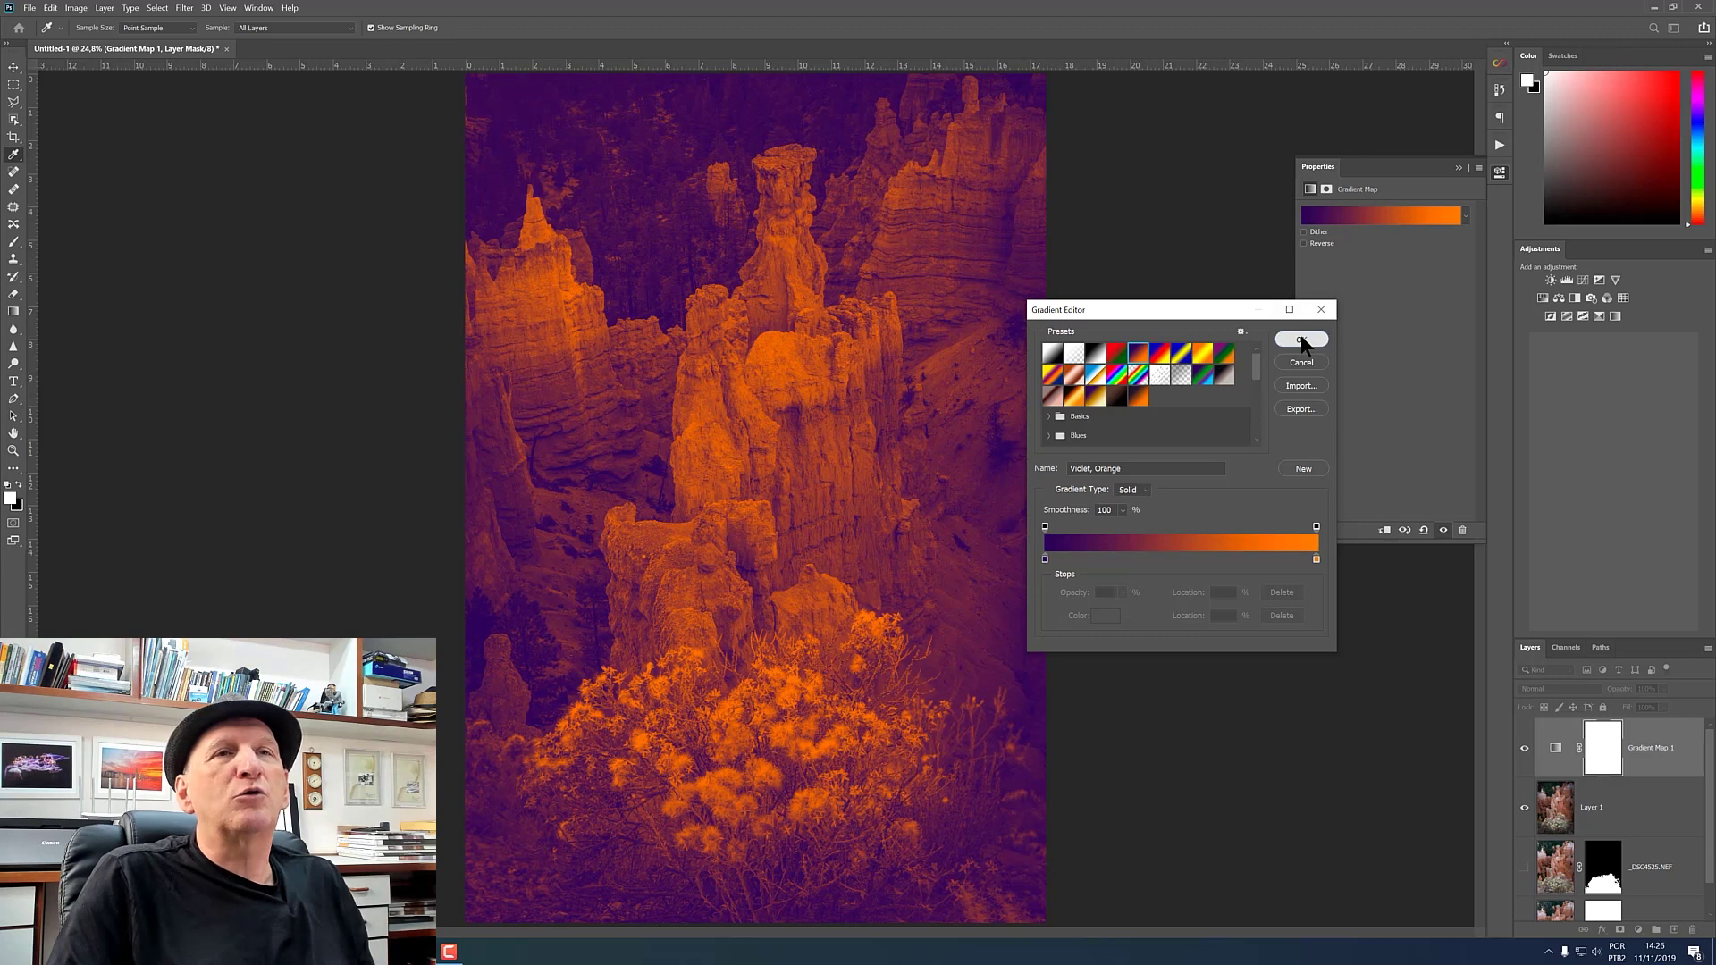
left_click(1301, 339)
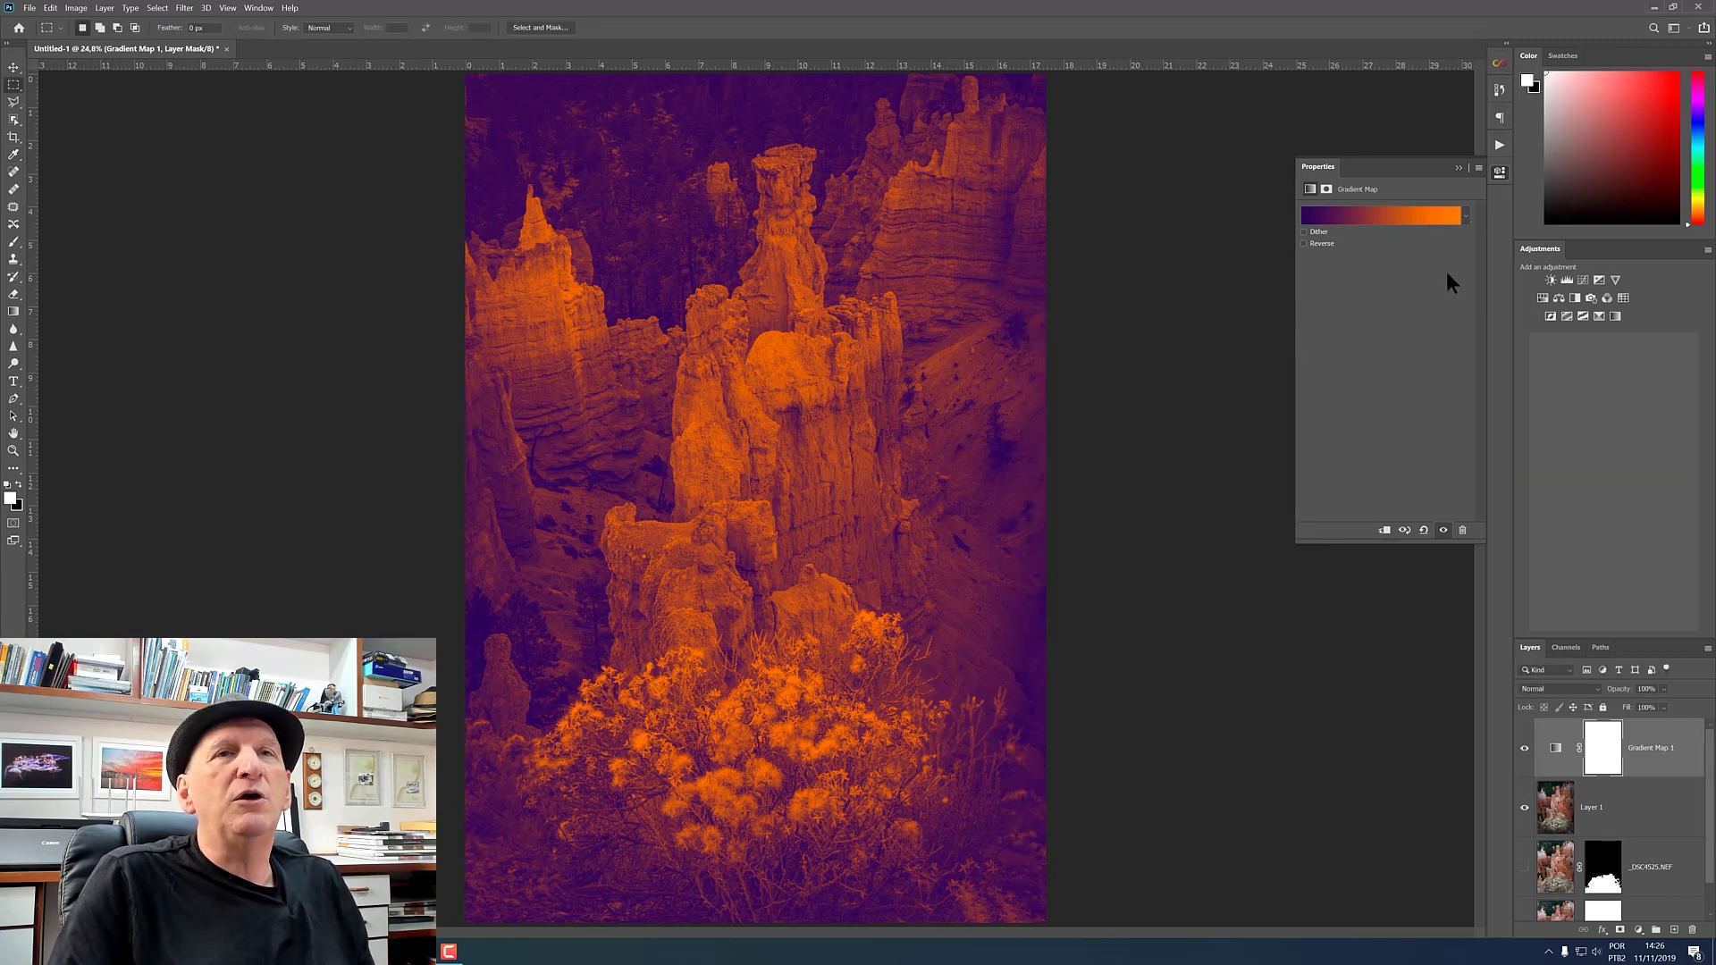
Set Gradient Map 1 to Soft Light blend mode and lower its opacity to 59%.
left_click(1595, 689)
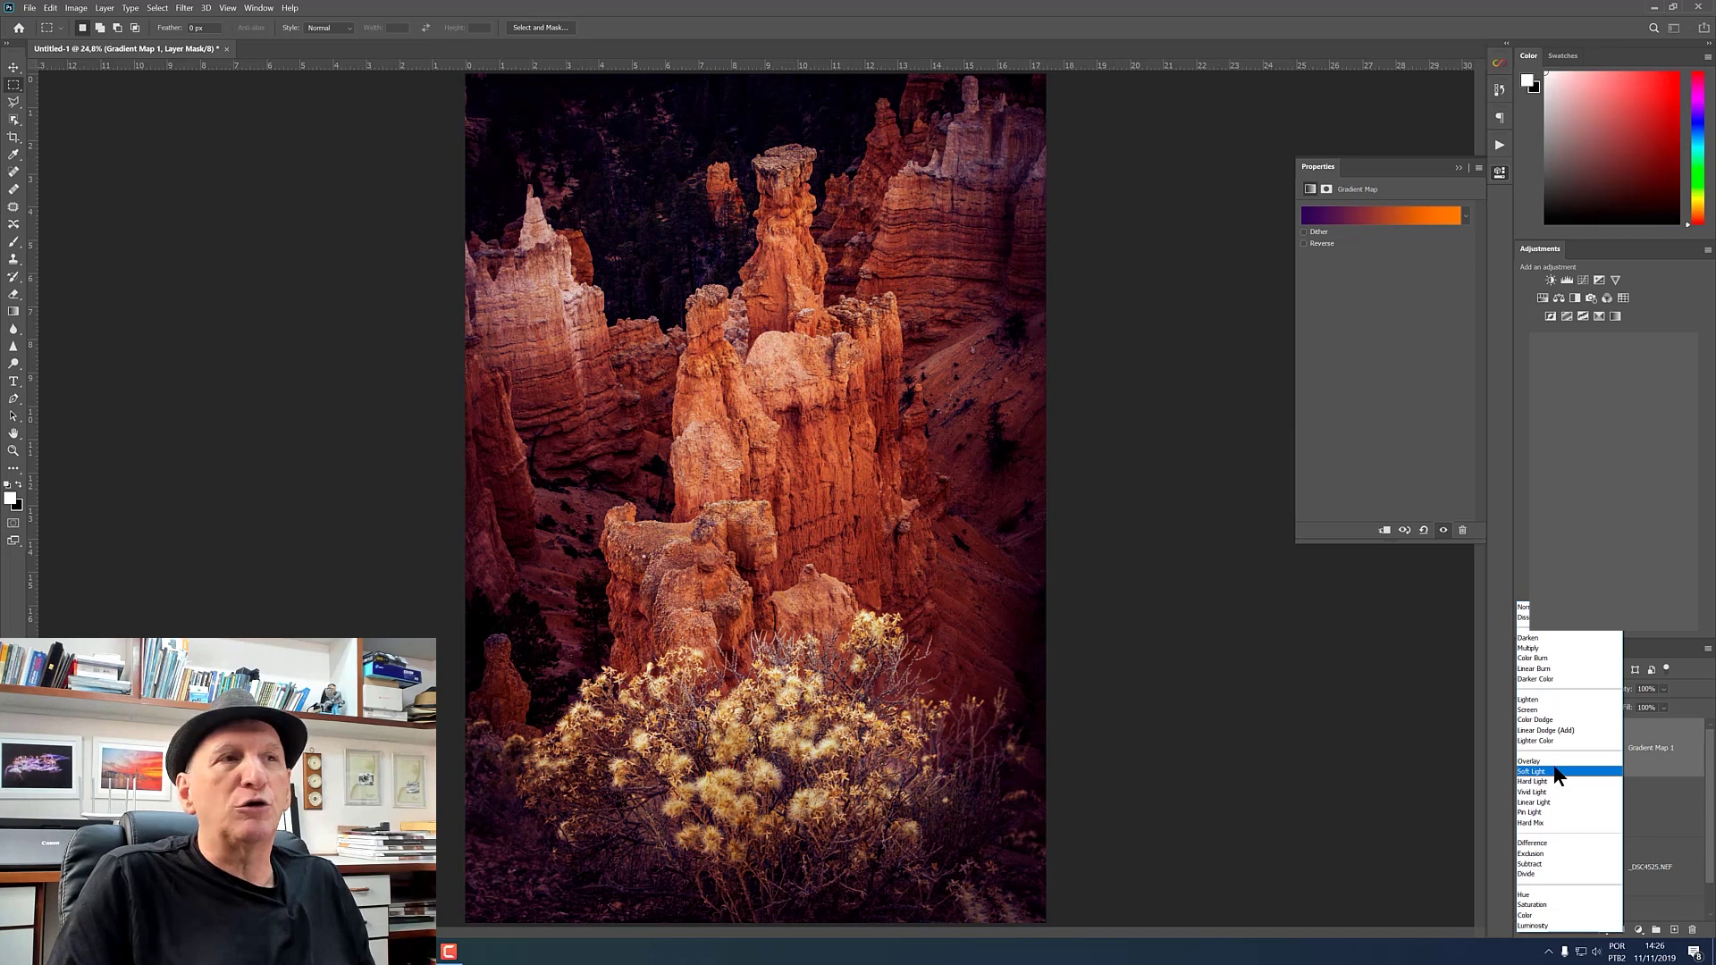
left_click(1553, 772)
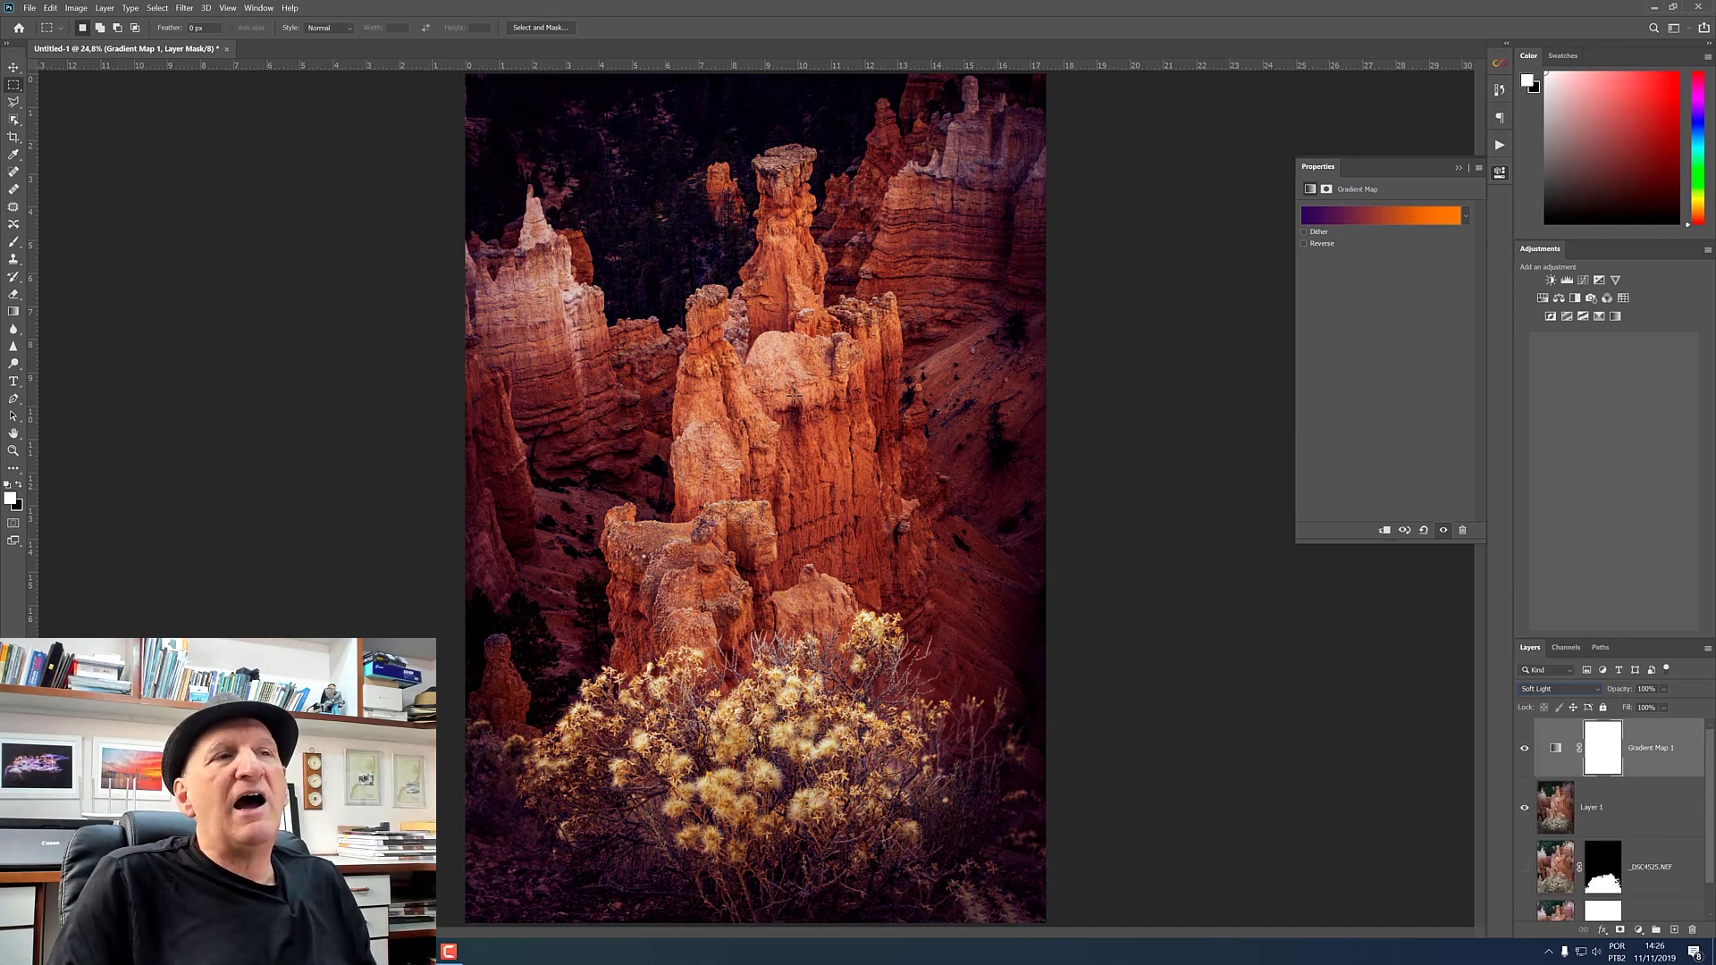
left_click_drag(1664, 689, 1688, 707)
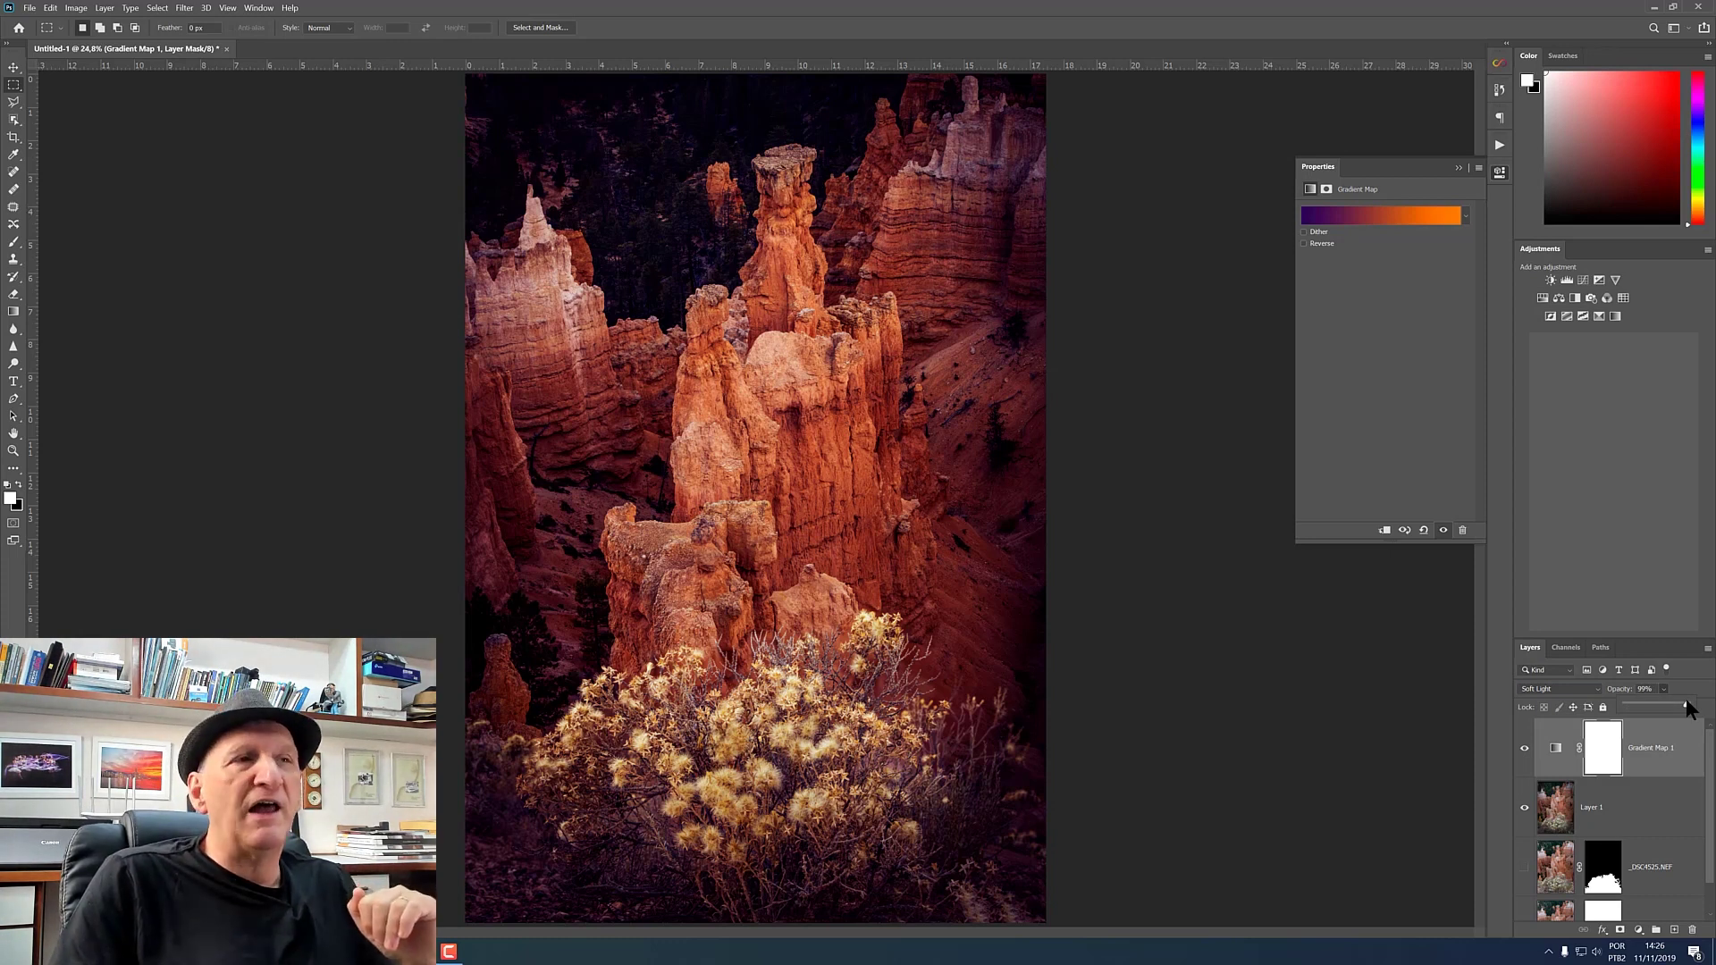
mouse_move(1686, 702)
left_mouse_down()
mouse_move(1618, 702)
mouse_move(1689, 705)
left_mouse_up()
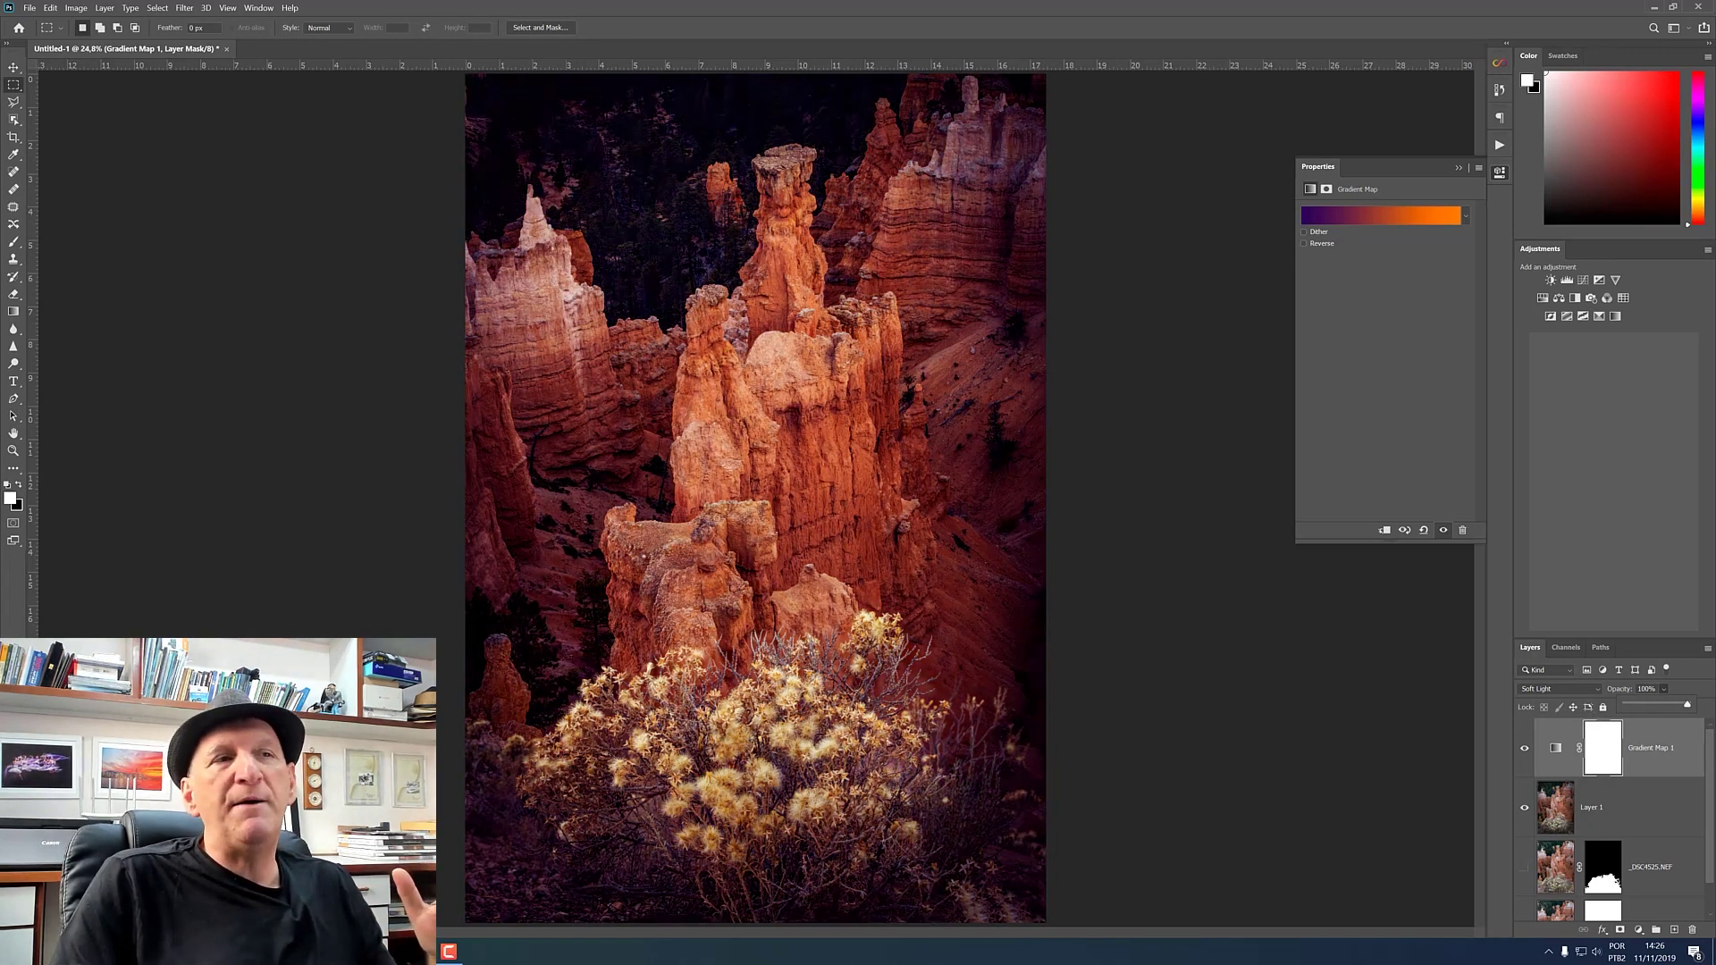
left_click_drag(1689, 712, 1677, 713)
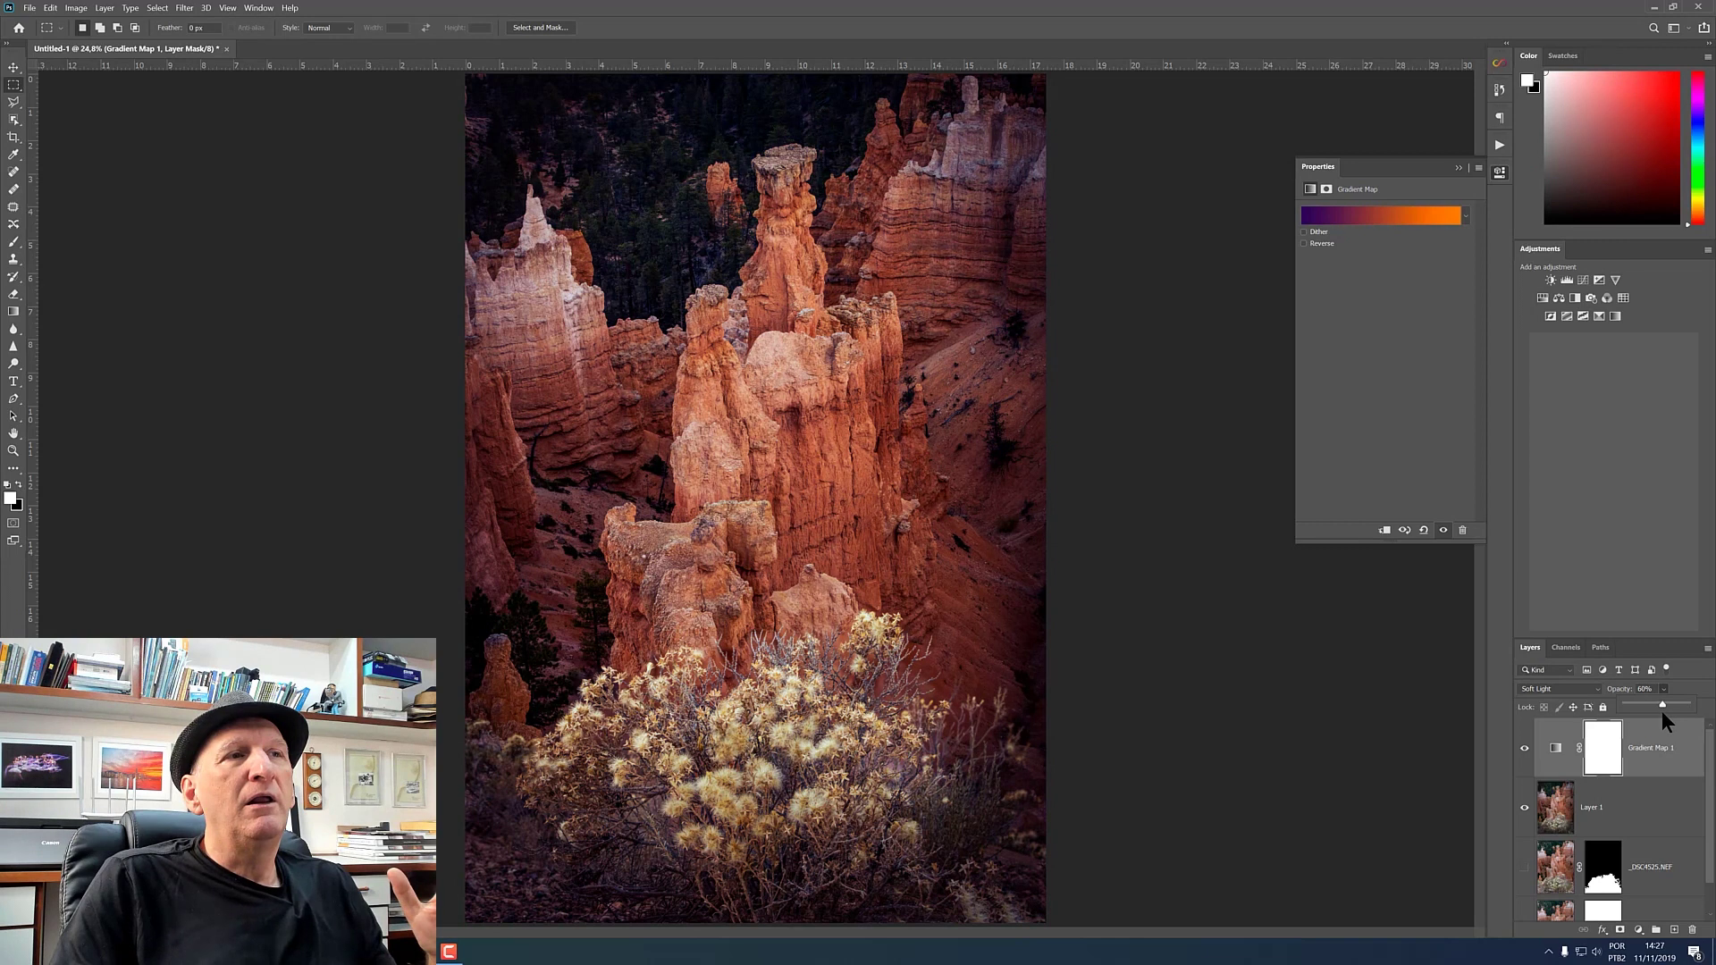
left_click_drag(1661, 710, 1659, 711)
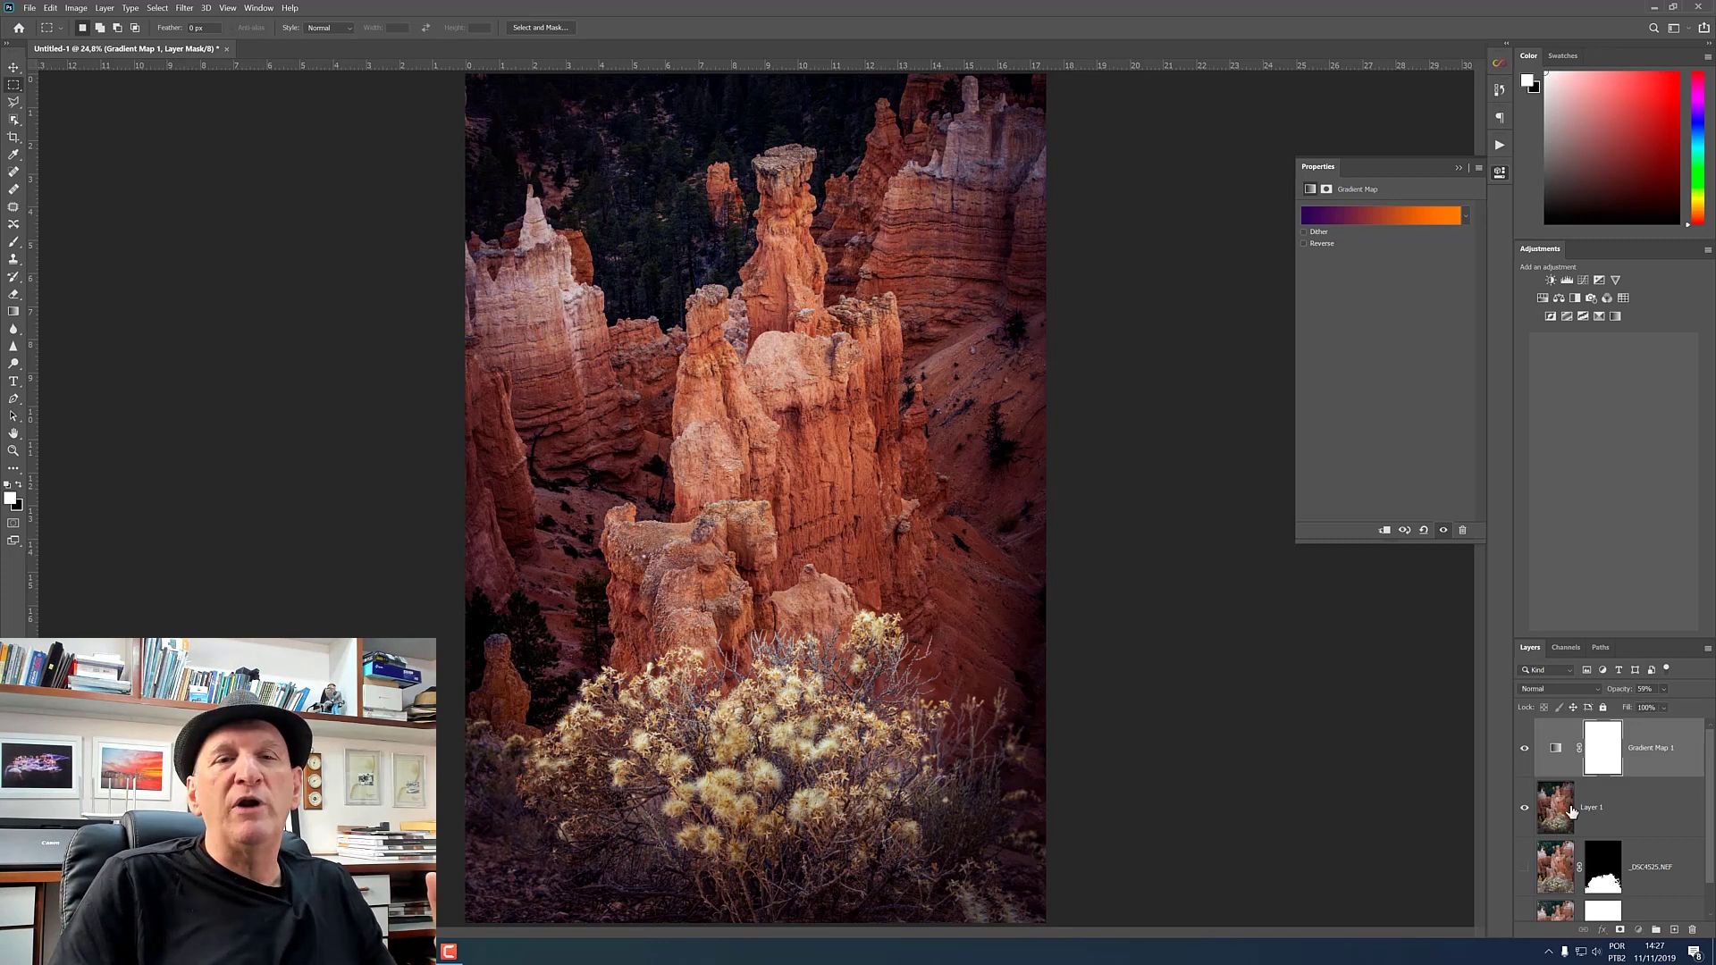
left_click(1597, 815)
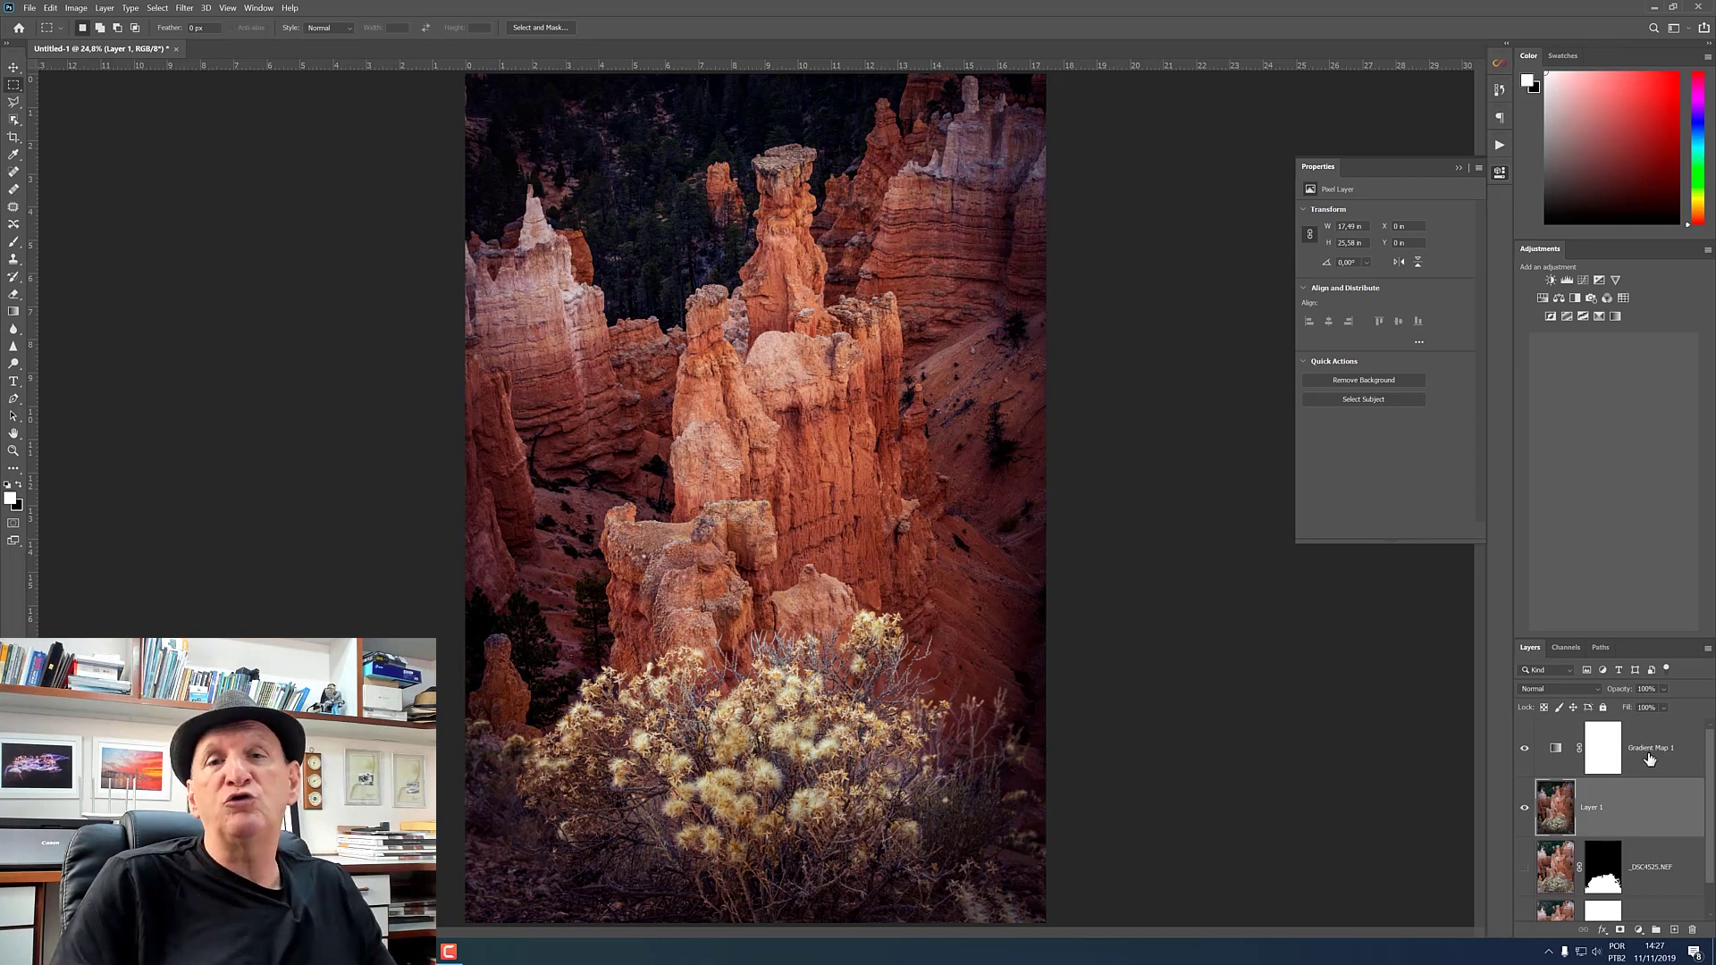
Apply Smart Sharpen to Layer 1 with Amount 197%, Radius 2.6 px and Reduce Noise 0%.
left_click(184, 8)
mouse_move(255, 226)
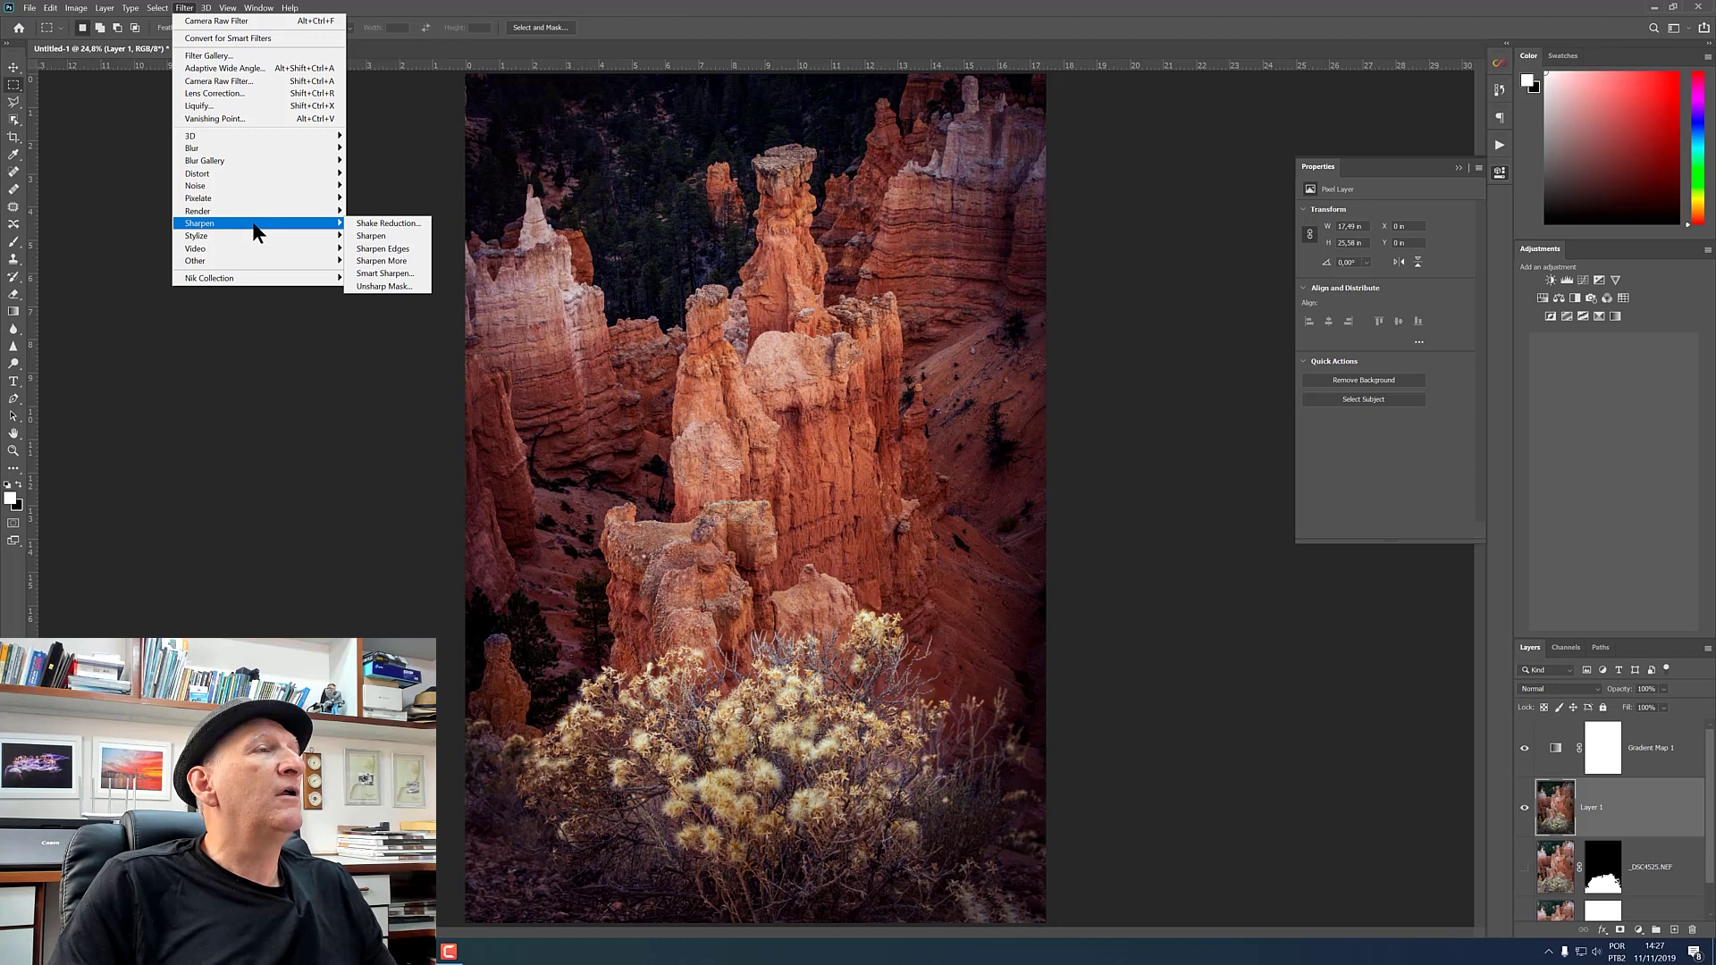
left_click(406, 273)
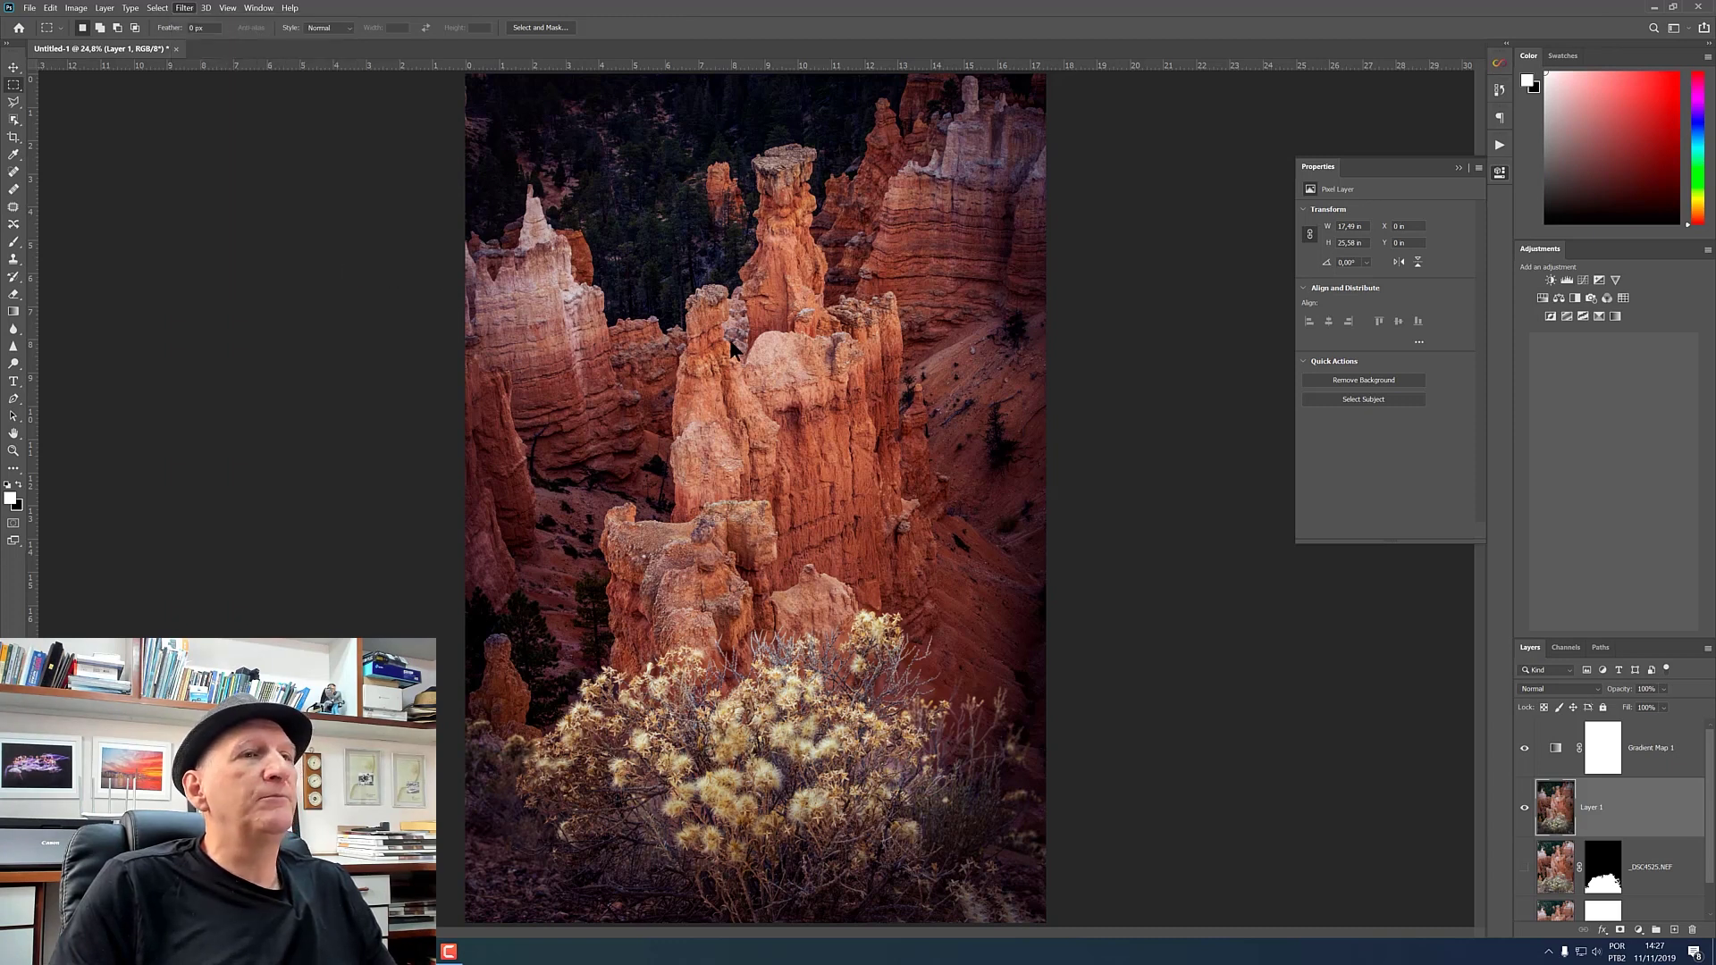
left_click_drag(925, 297, 921, 296)
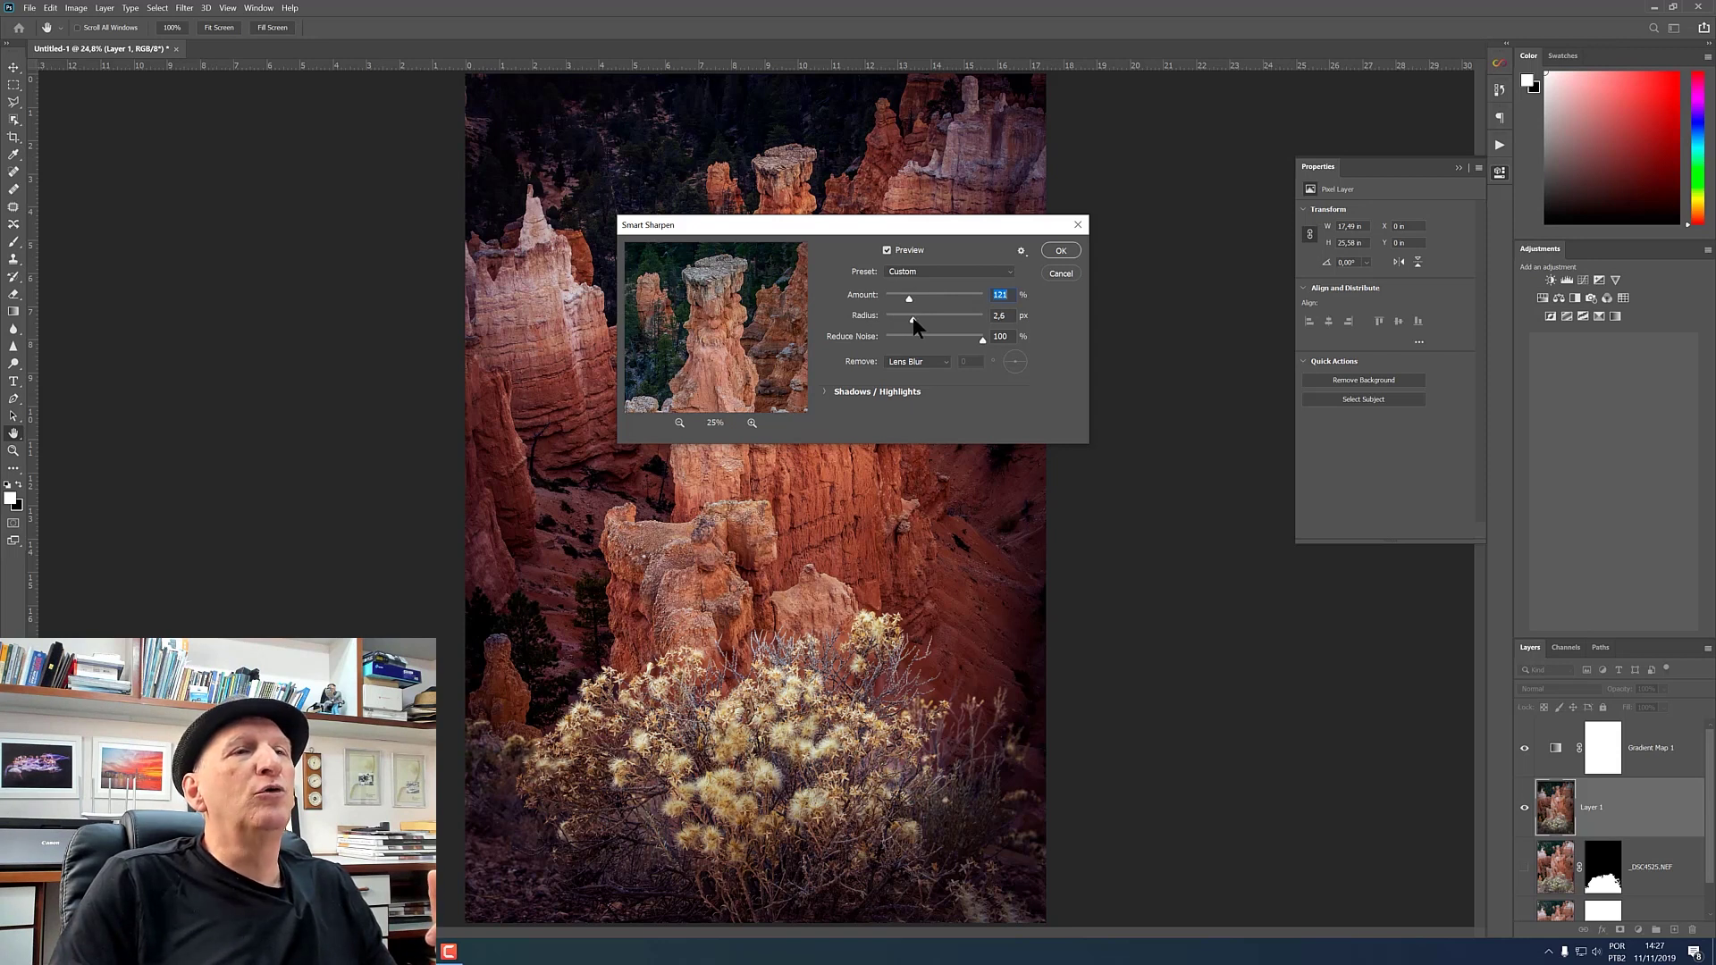
left_click(913, 317)
left_click(910, 295)
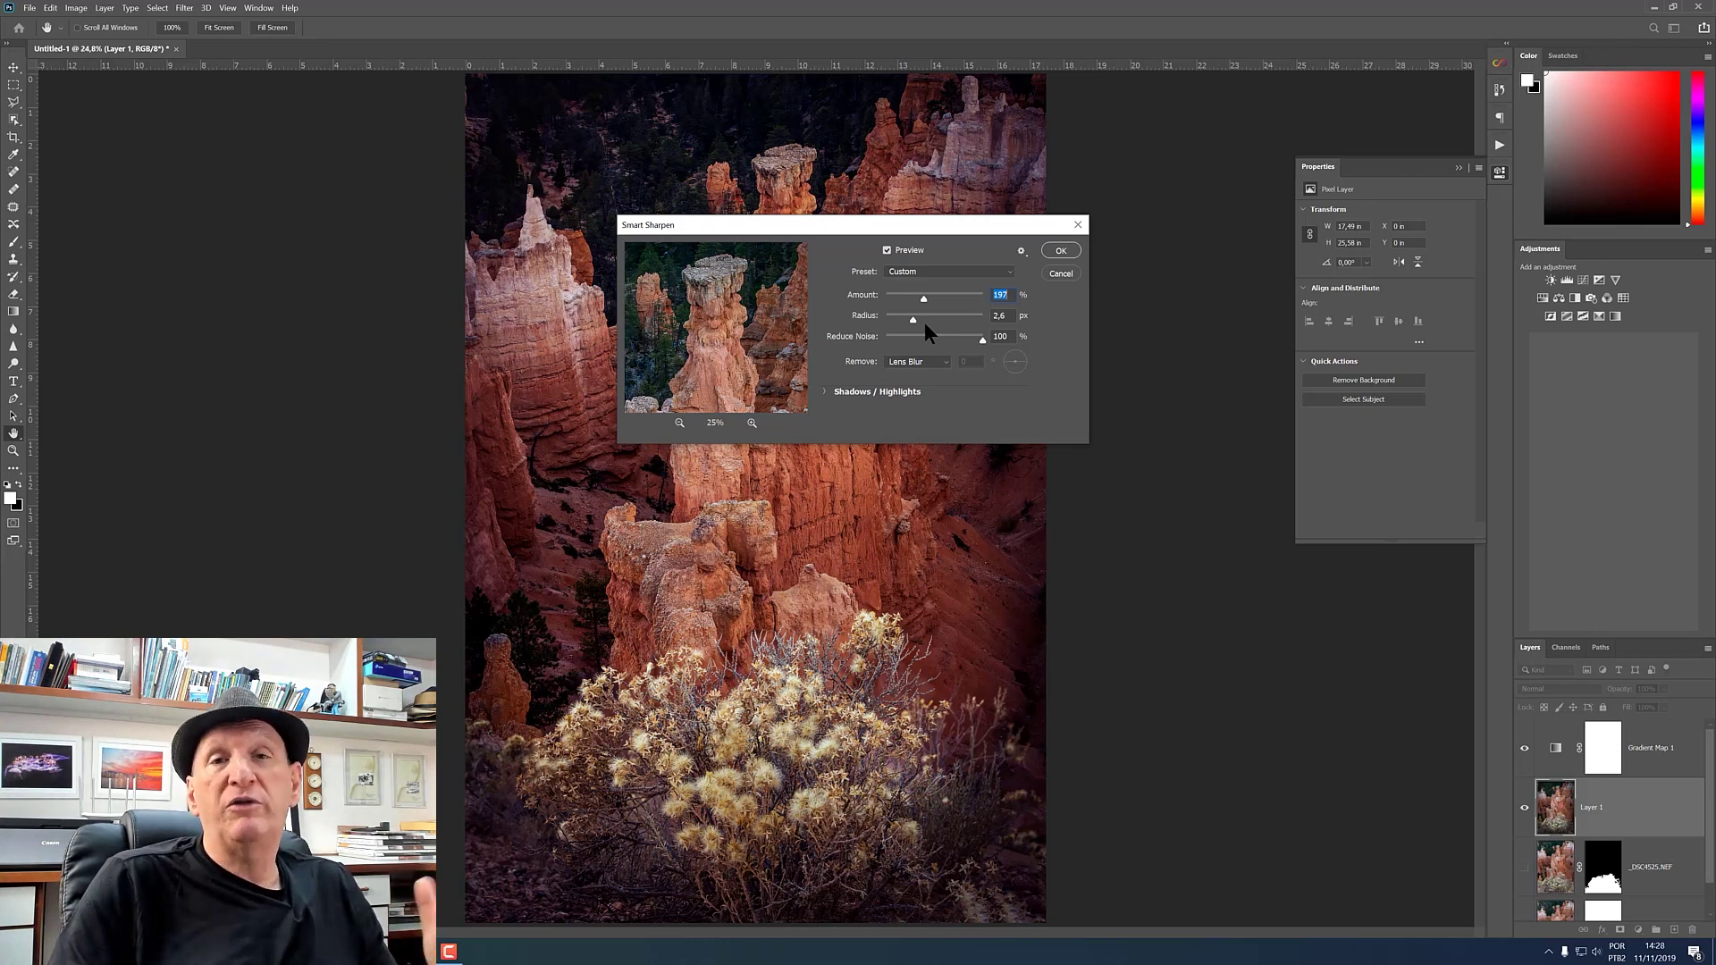
left_click(981, 340)
left_click_drag(933, 343, 885, 340)
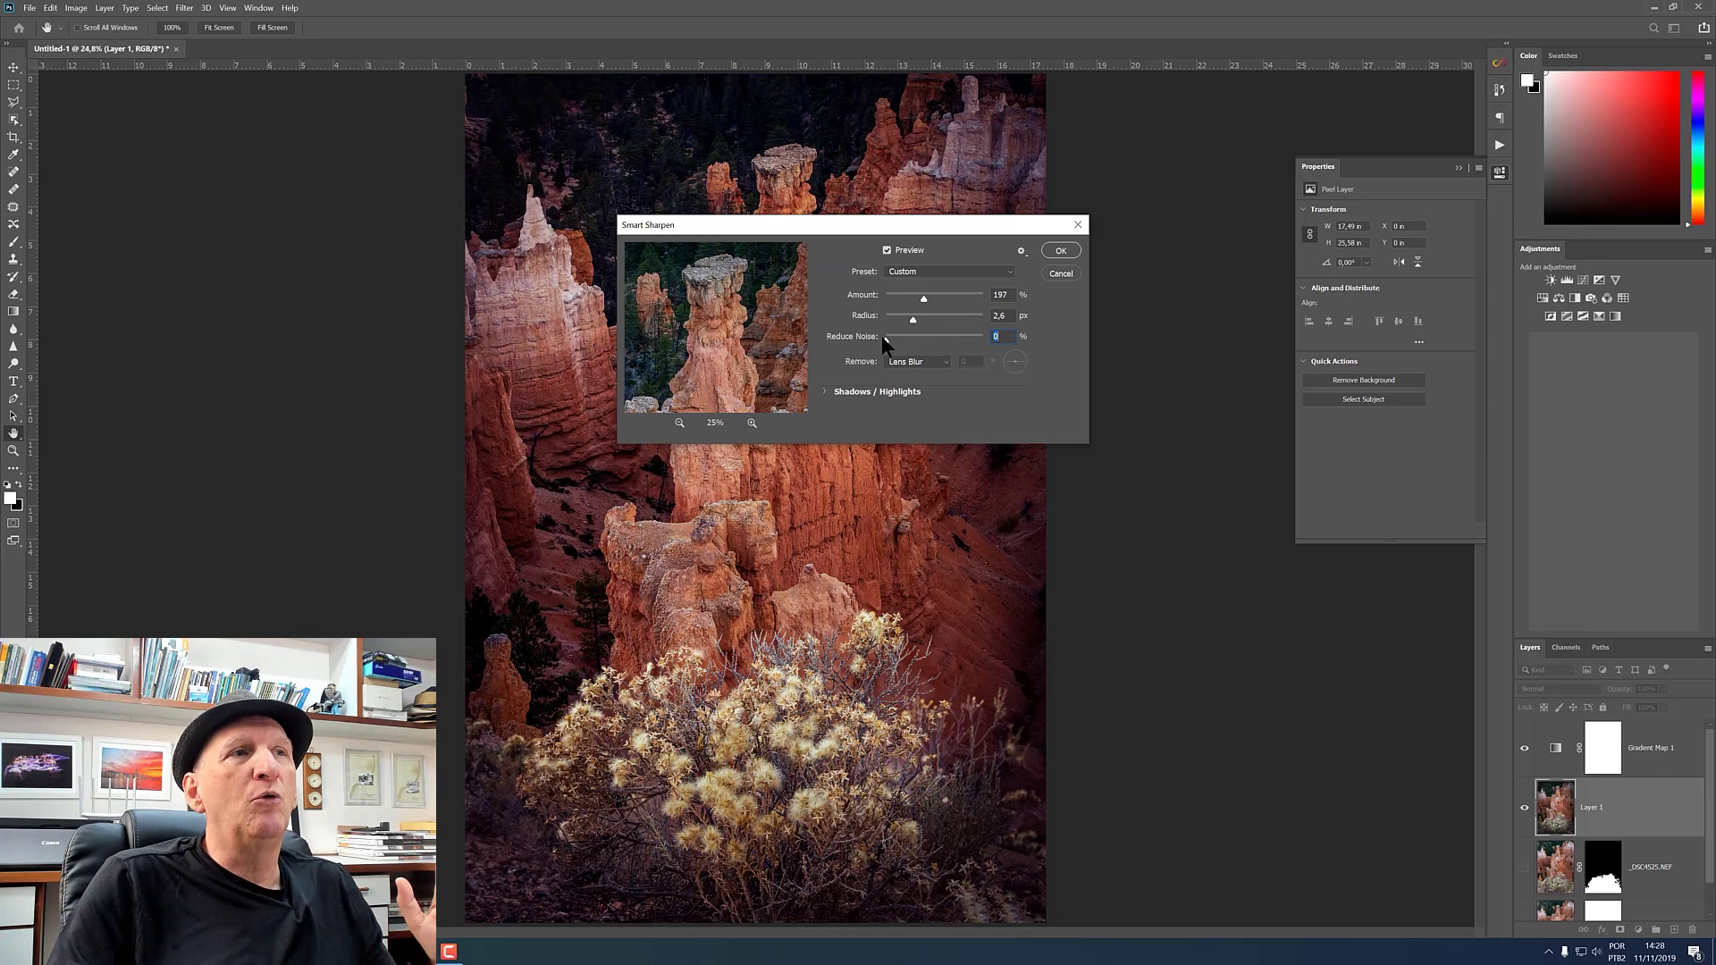
left_click(1058, 251)
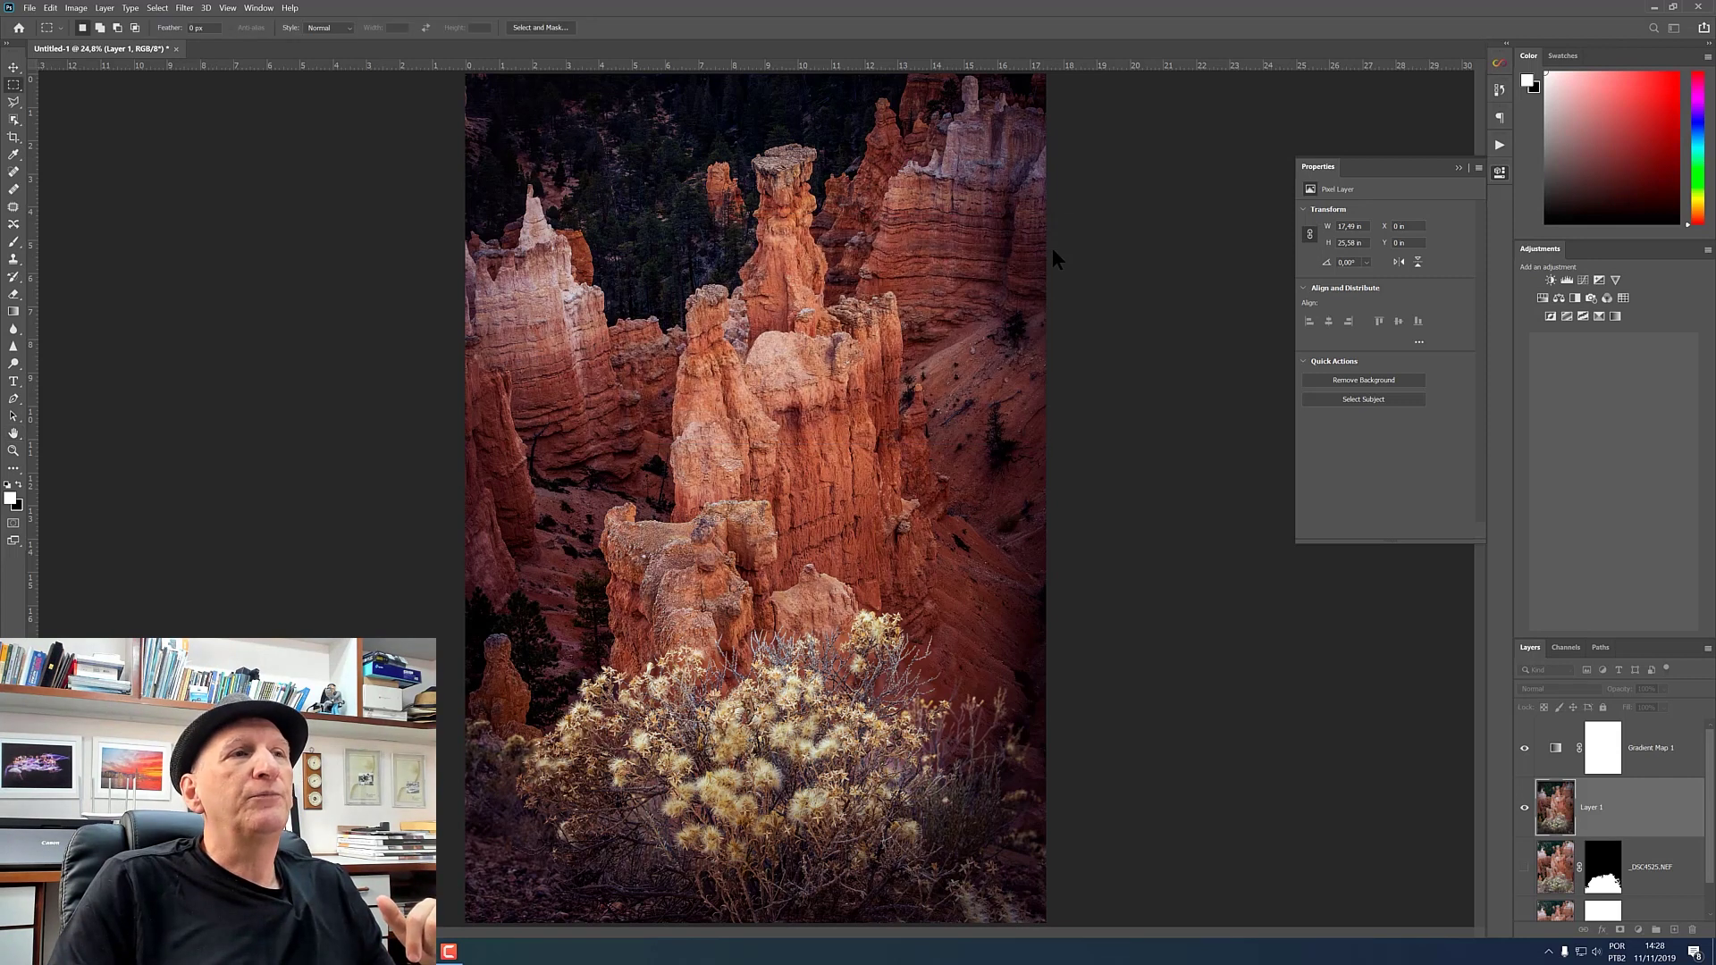
Zoom in on the hoodoos to 33.3% and pan toward the top of the photo.
left_click(14, 450)
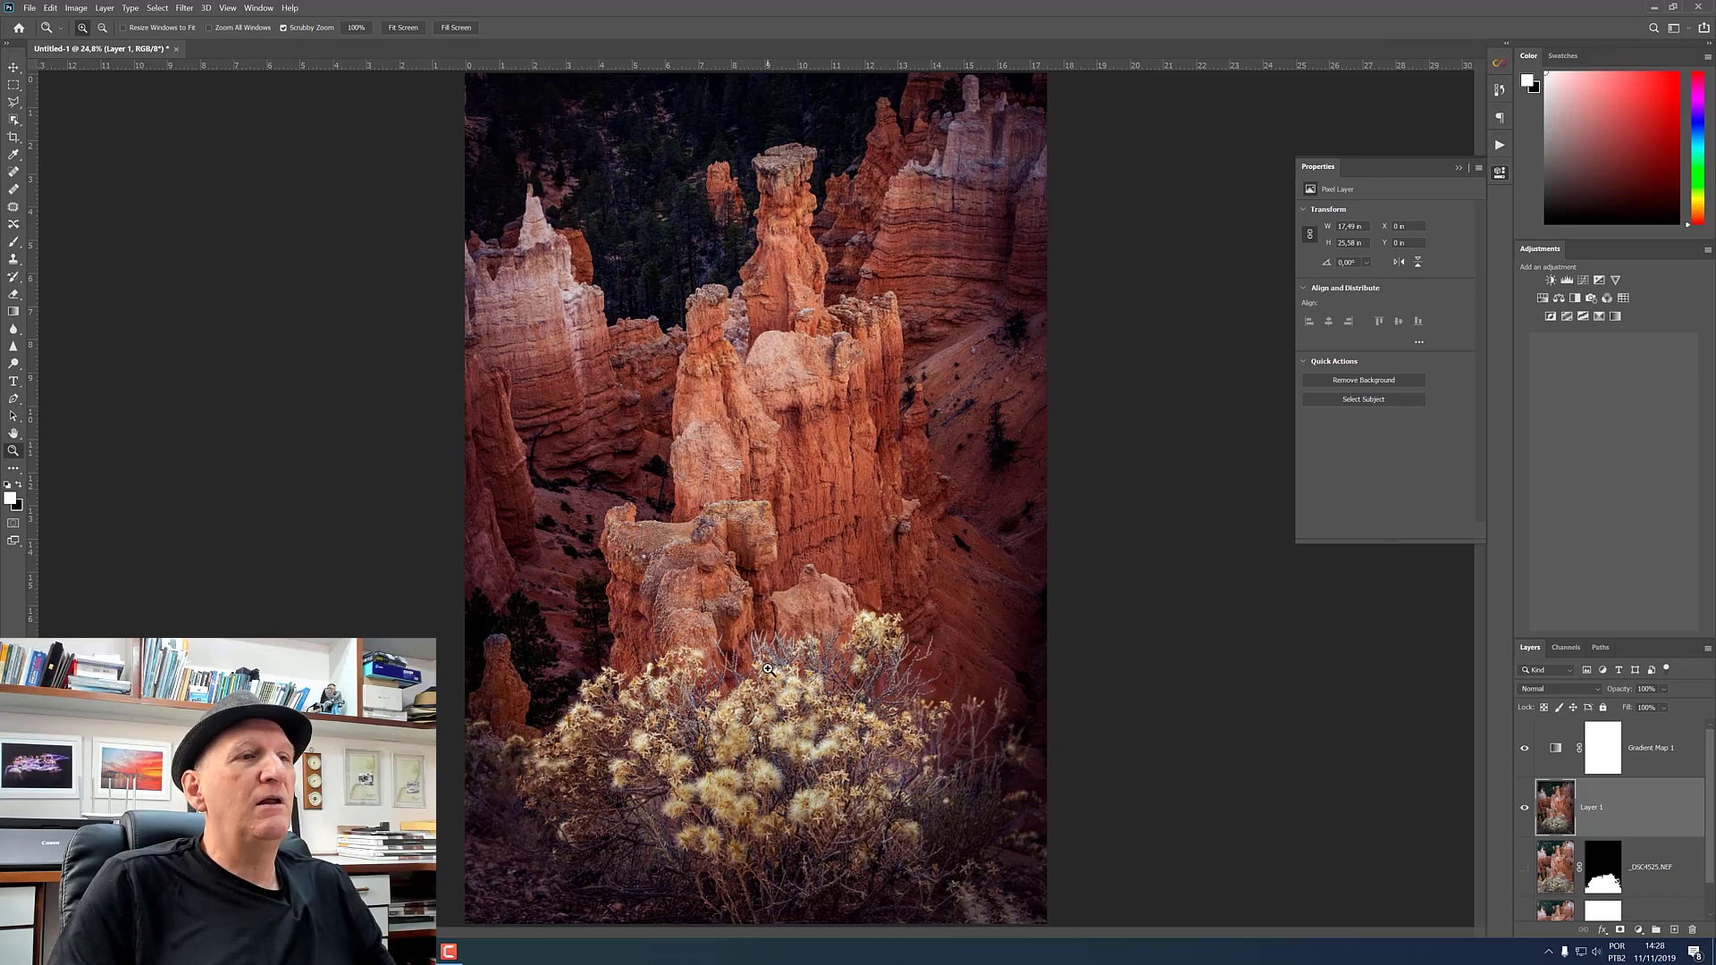
left_click(768, 669)
left_click(767, 669)
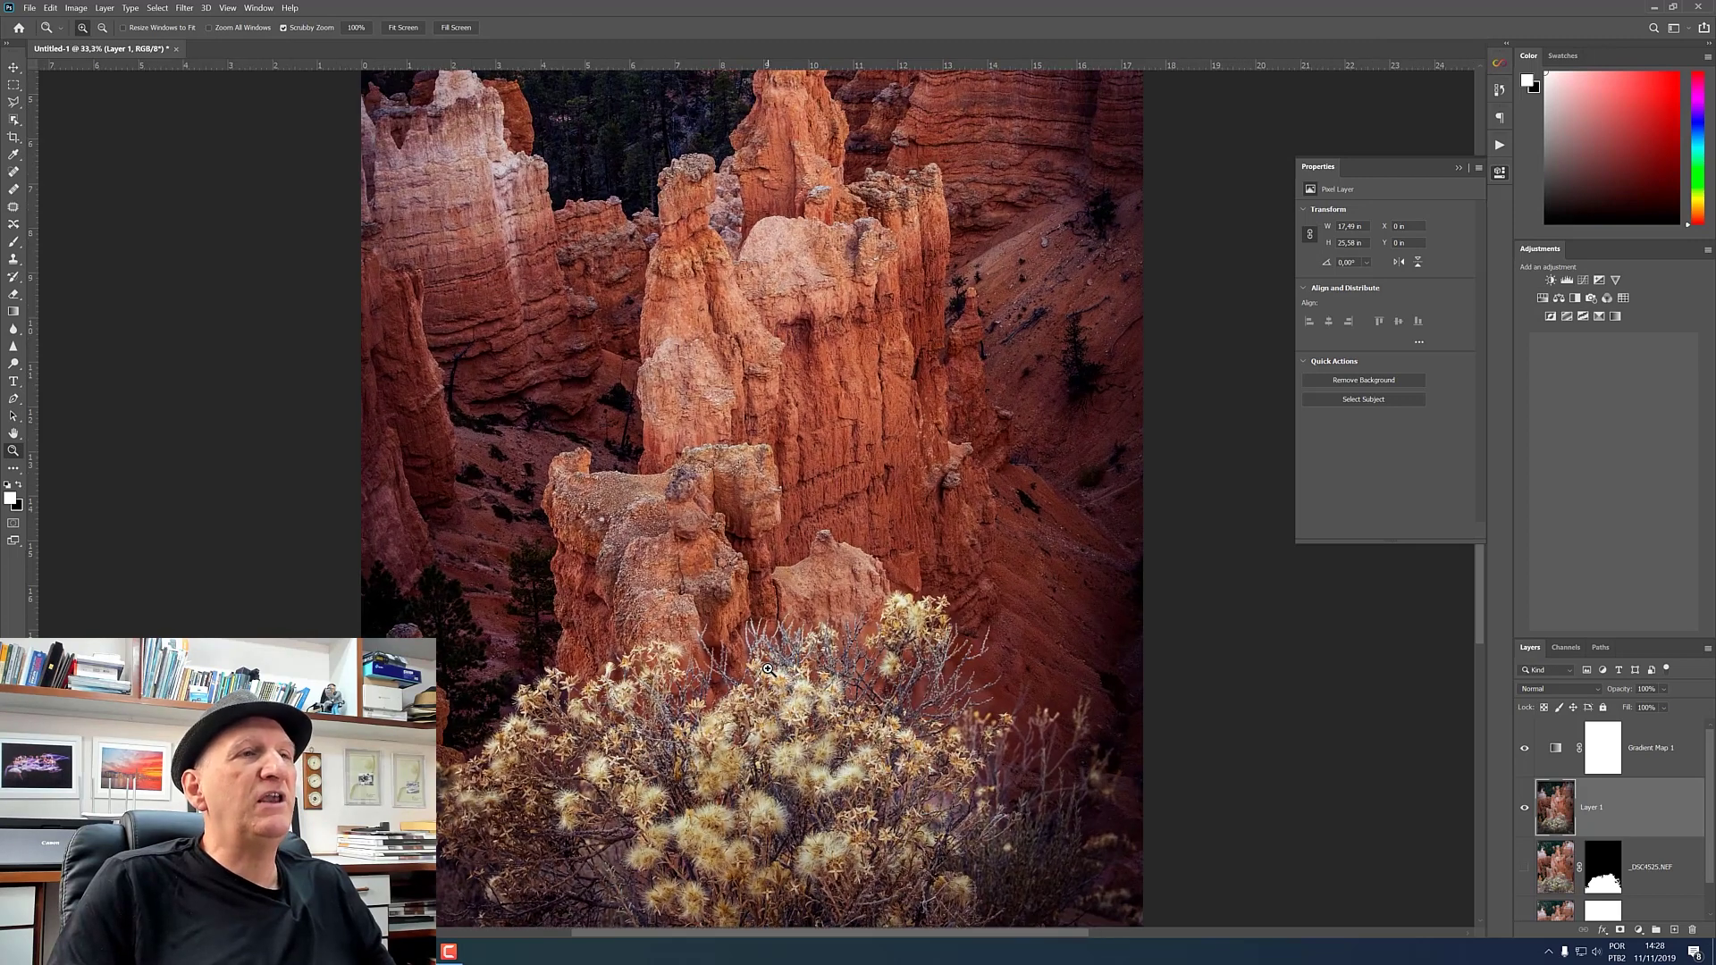
left_click(13, 434)
left_click_drag(733, 322, 727, 500)
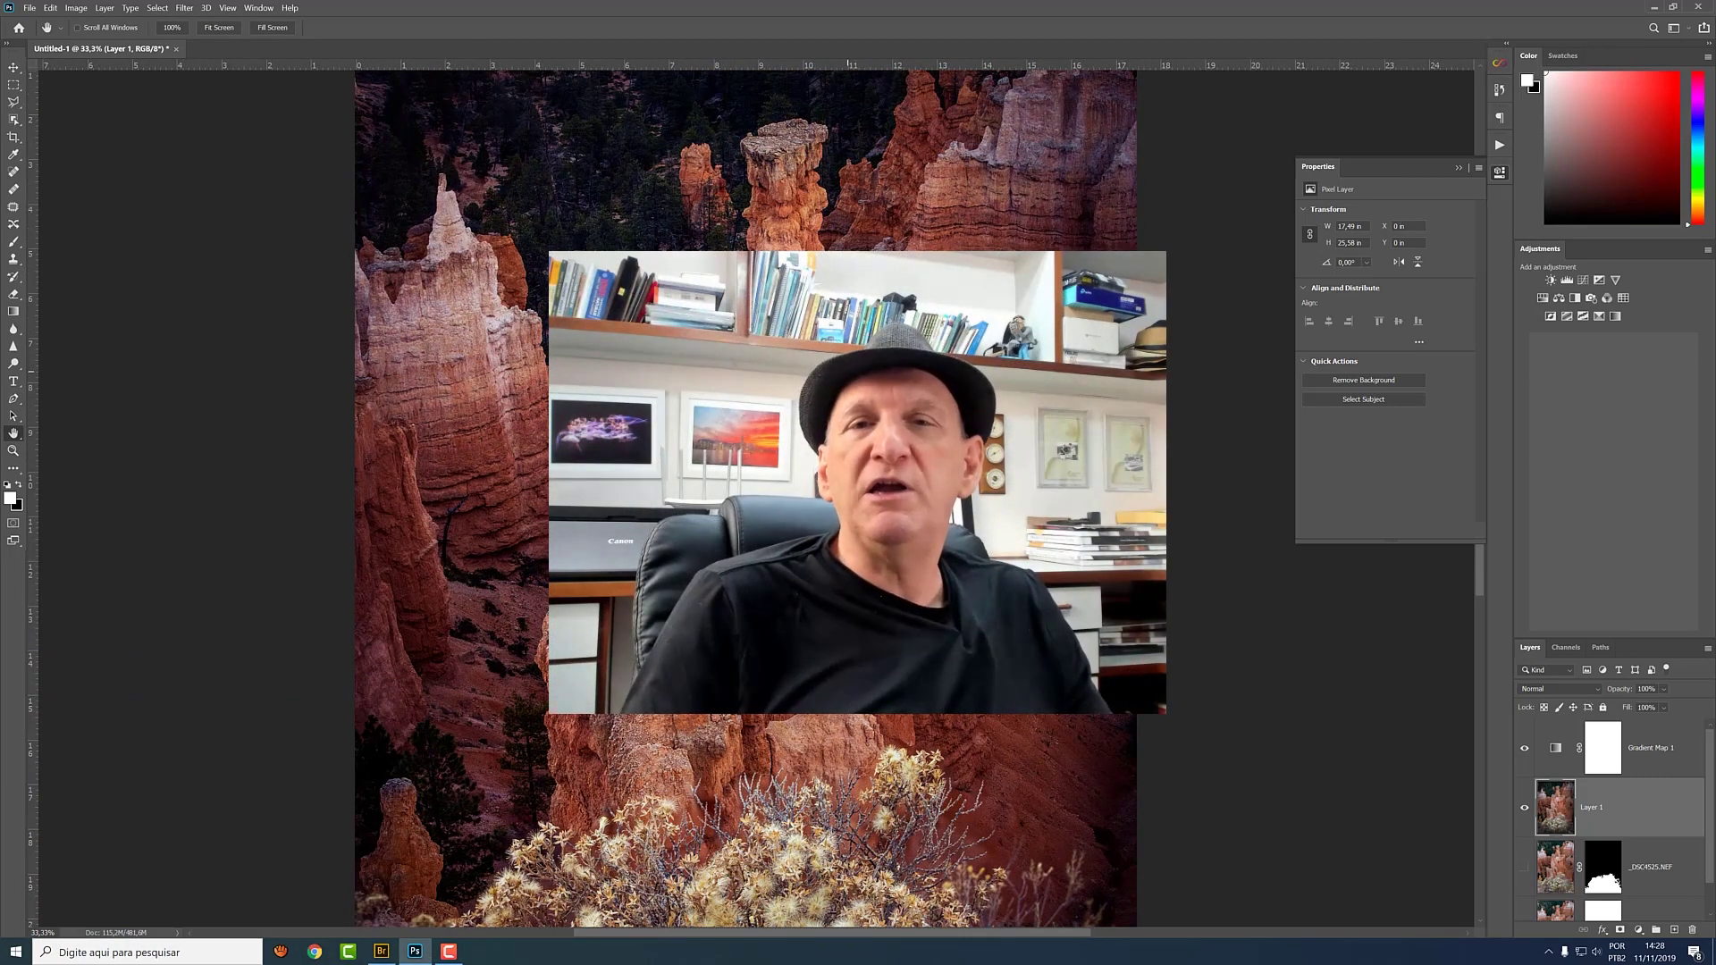